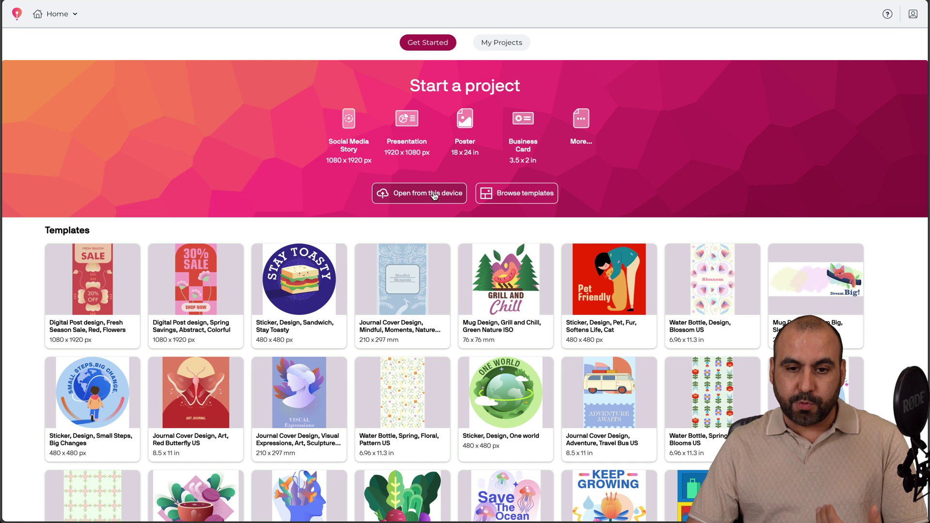
# Step: Look over the saved cloud projects and return to the start page
pyautogui.click(507, 42)
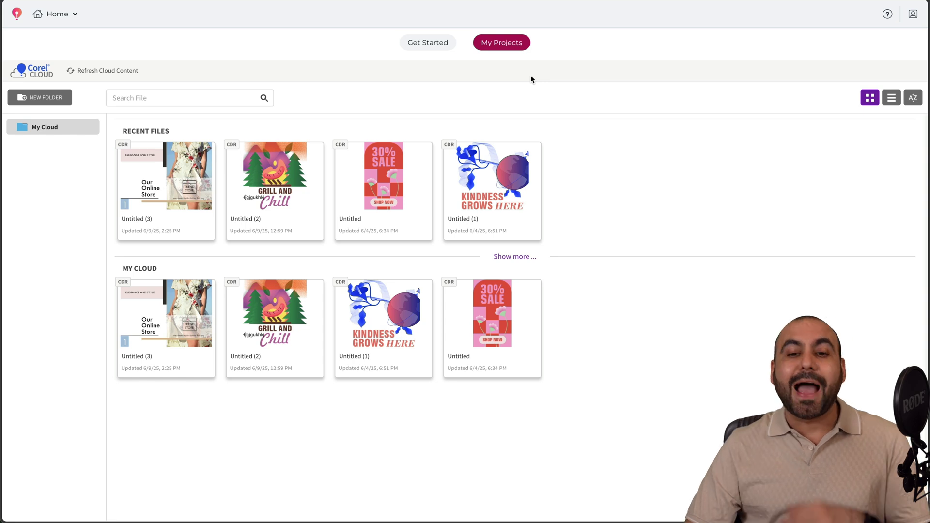
pyautogui.click(429, 42)
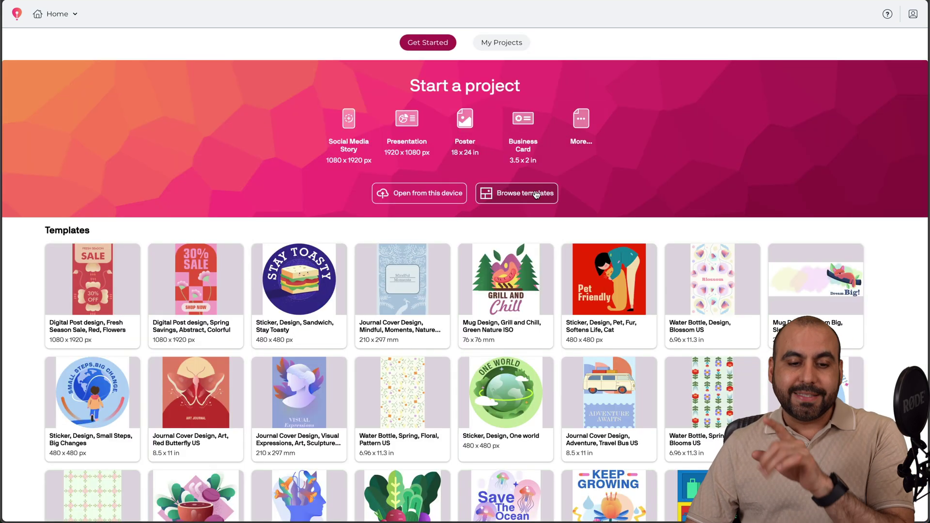
# Step: Browse the template and blank page categories and create a project from the 406 x 406 mm T-Shirt Design Mothers Day, Happiness, Orange template
pyautogui.click(535, 192)
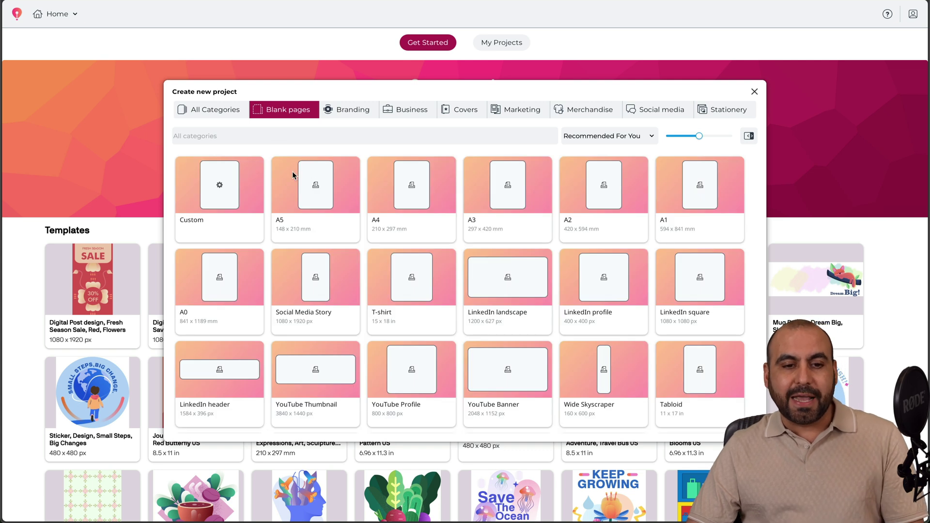
pyautogui.click(236, 118)
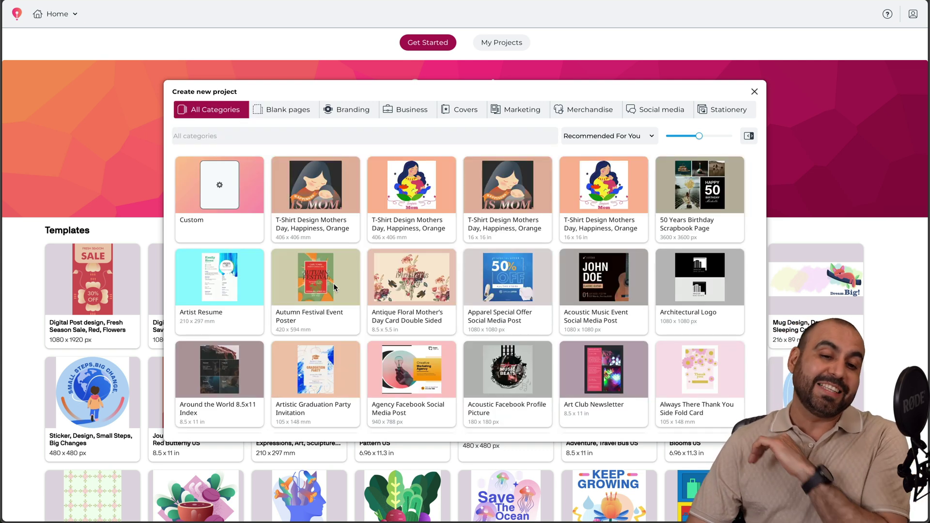
pyautogui.click(296, 116)
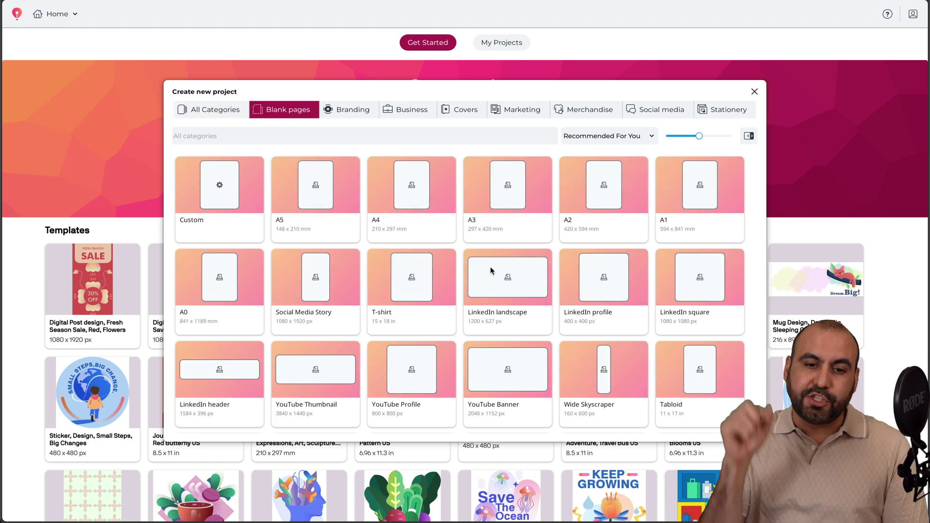
pyautogui.click(233, 111)
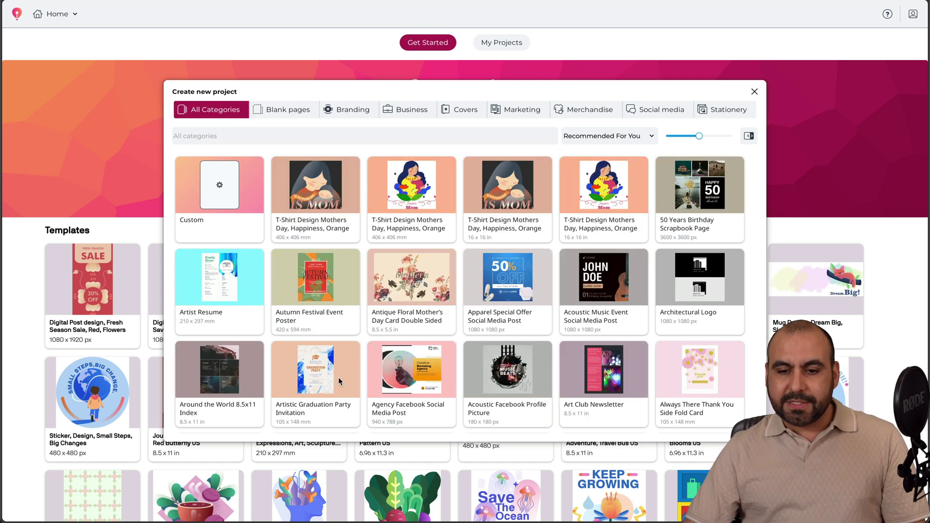
pyautogui.click(317, 199)
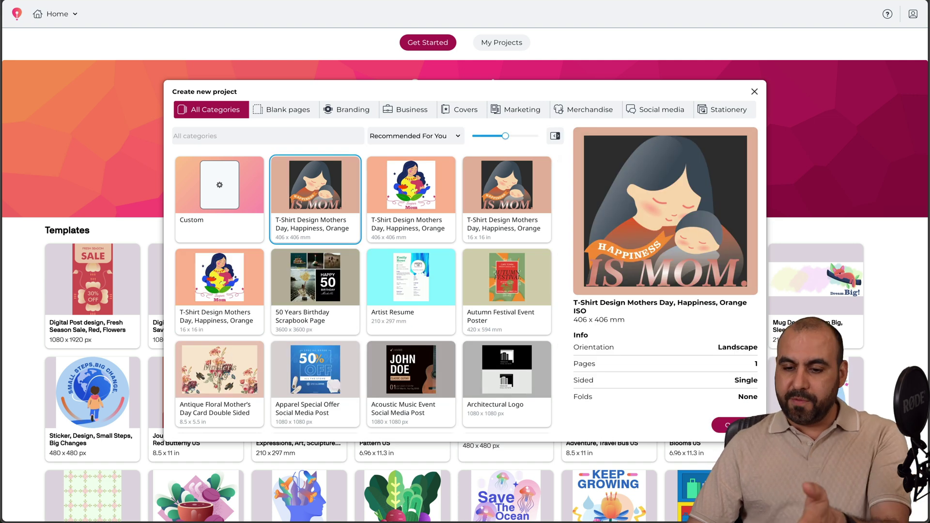
pyautogui.click(733, 425)
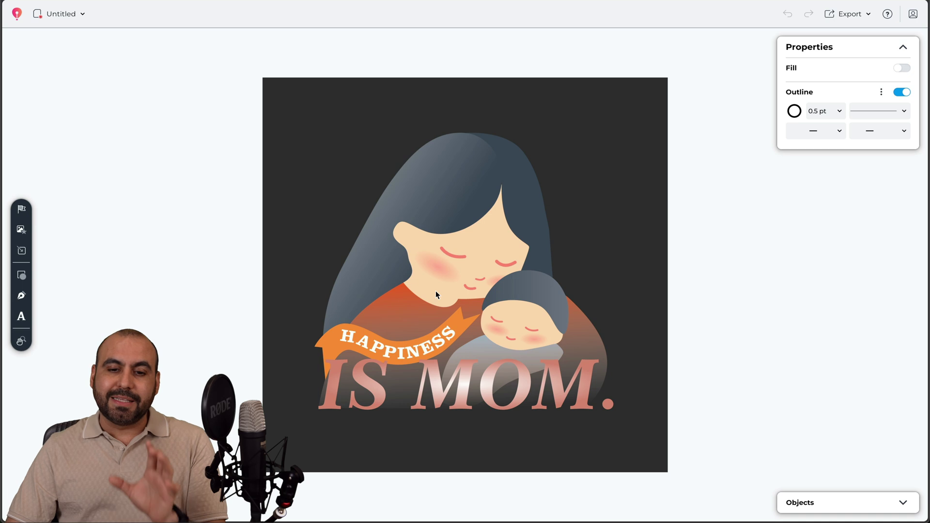
# Step: Move the mother illustration slightly up and to the left on the page and deselect it
pyautogui.click(460, 190)
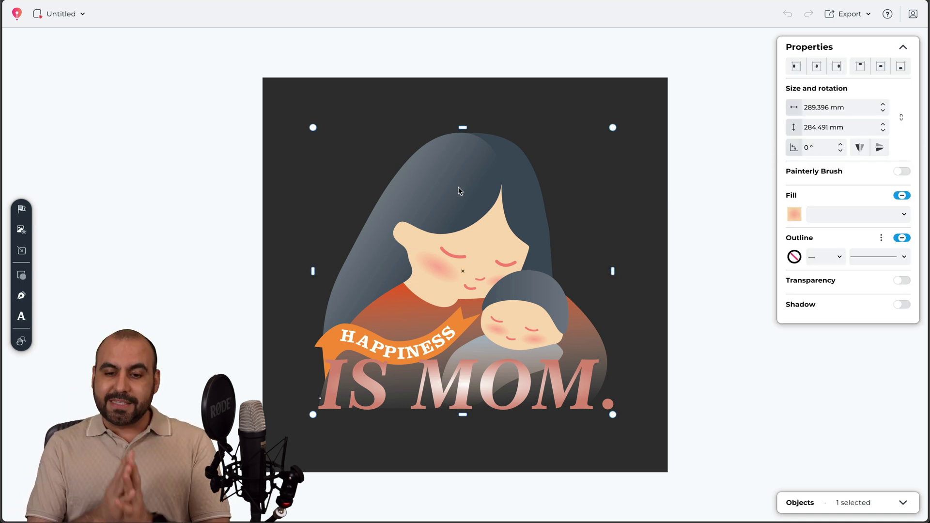
pyautogui.moveTo(459, 190); pyautogui.dragTo(432, 209)
pyautogui.hotkey('ctrl', 'z')
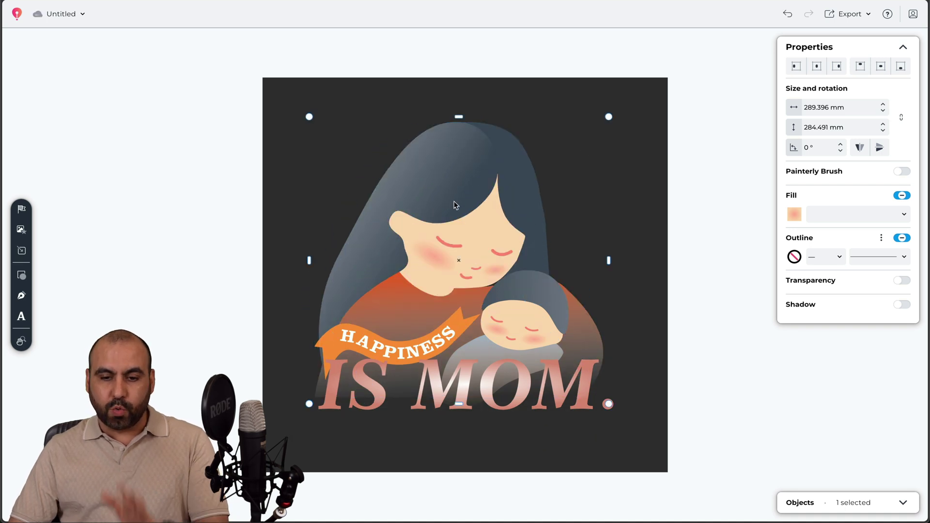
pyautogui.press('Escape')
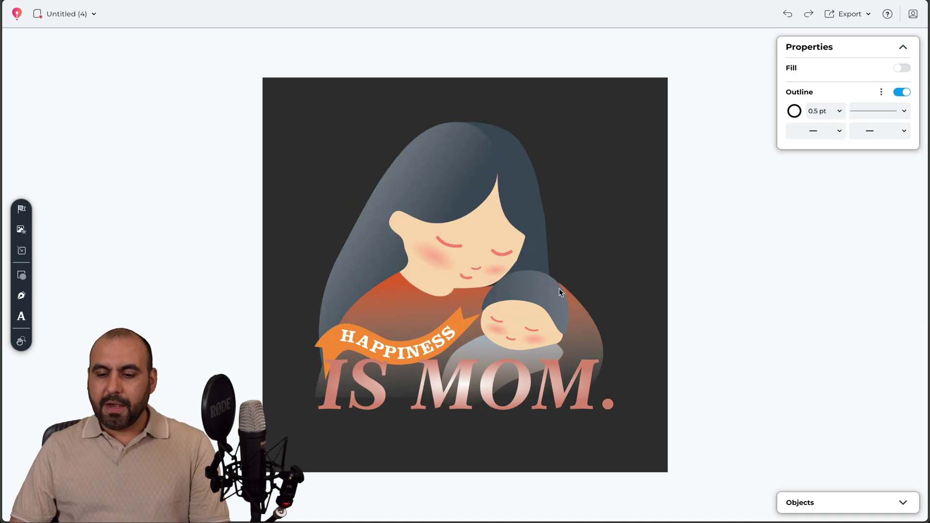
# Step: Expand the Child group and its Face subgroup in the object list and inspect their individual curves and ellipses
pyautogui.click(902, 503)
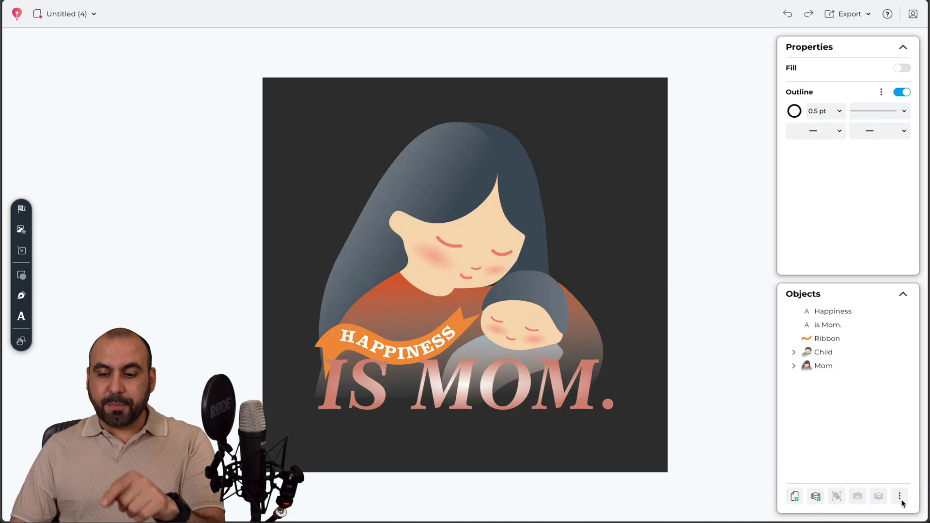
pyautogui.click(818, 353)
pyautogui.click(794, 352)
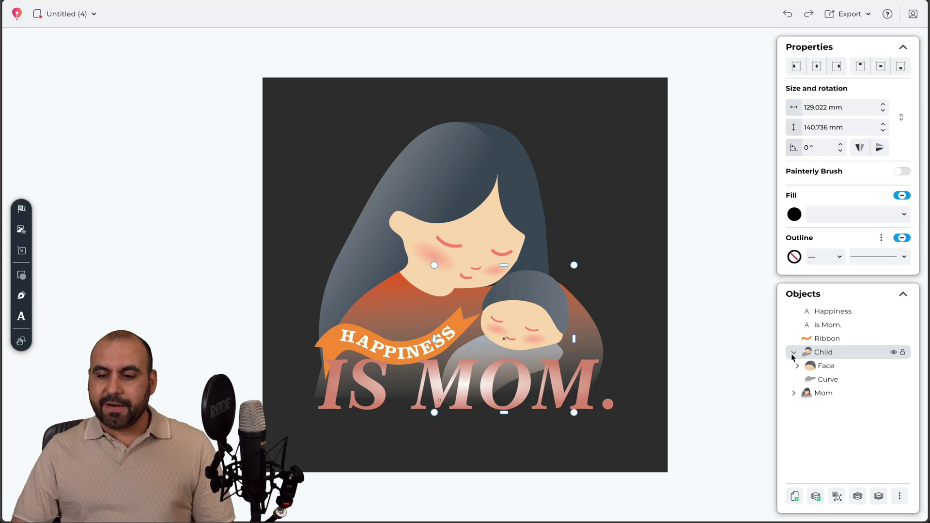
pyautogui.click(796, 367)
pyautogui.click(833, 382)
pyautogui.click(832, 393)
pyautogui.click(833, 406)
pyautogui.click(833, 420)
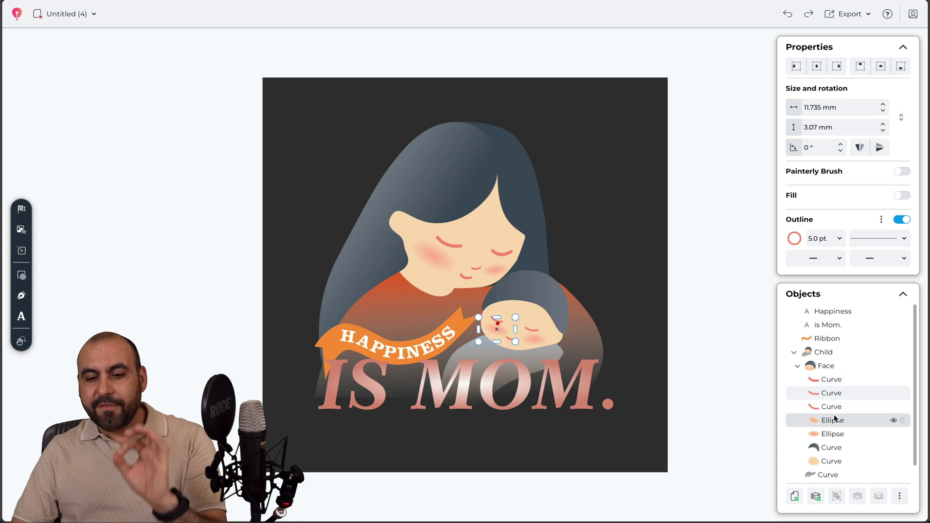
pyautogui.click(832, 434)
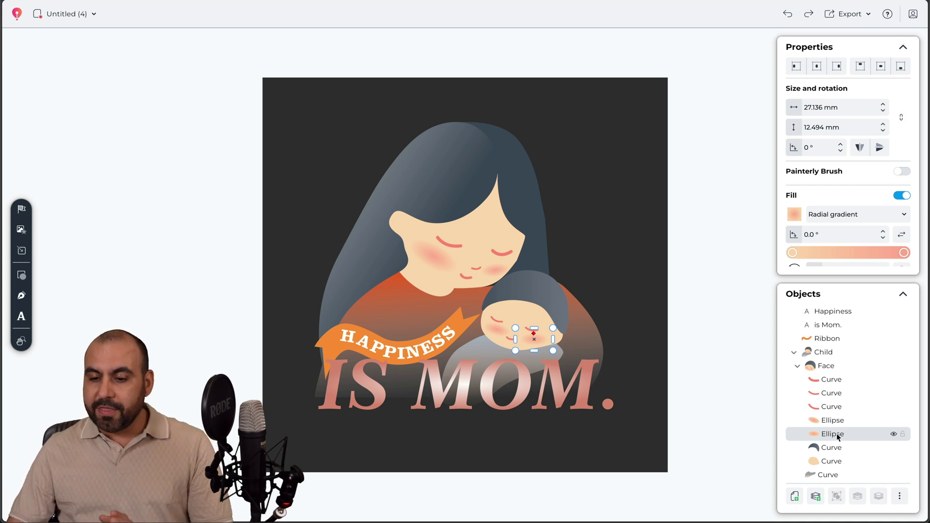
pyautogui.click(500, 306)
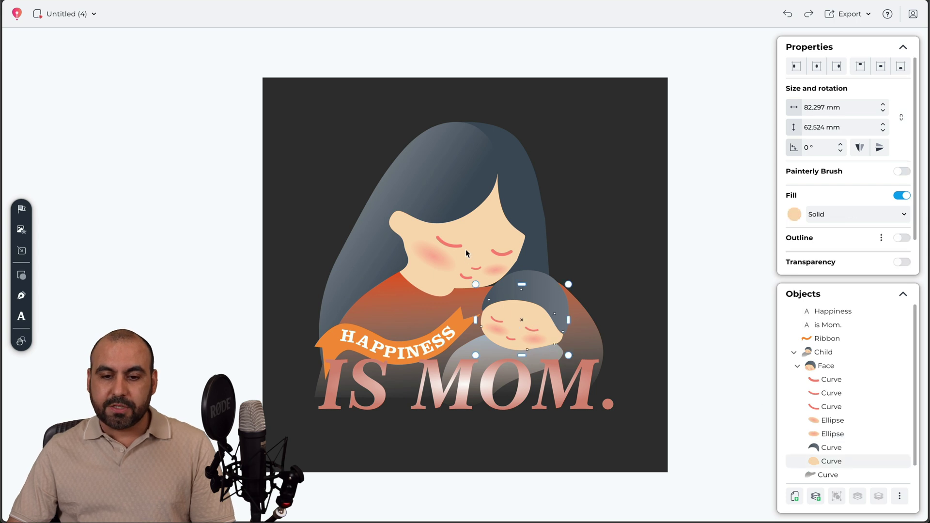
# Step: Ungroup the mother illustration and clear the selection
pyautogui.click(466, 249)
pyautogui.rightClick(472, 200)
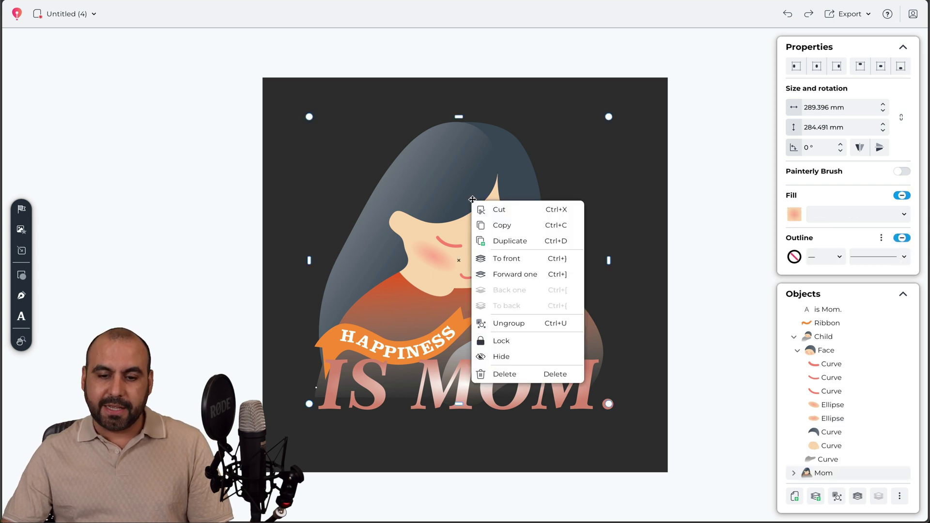
pyautogui.click(508, 324)
pyautogui.click(705, 310)
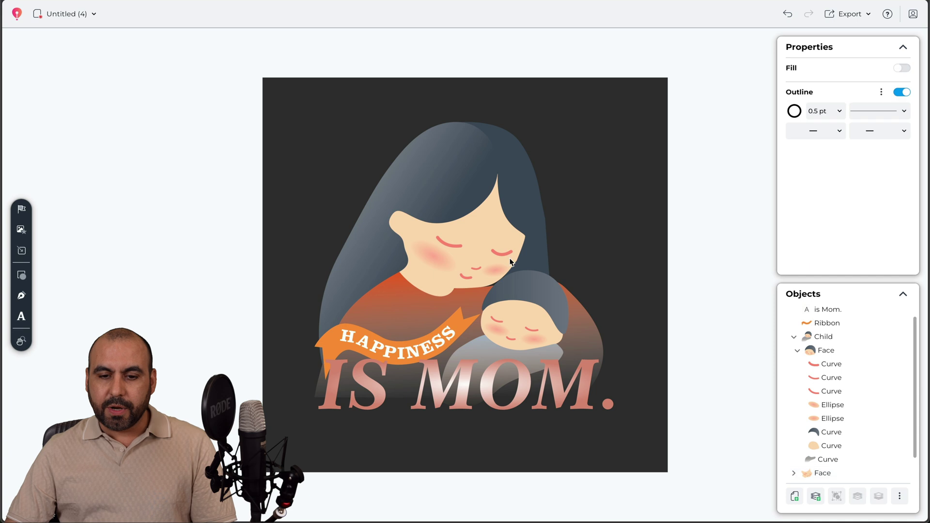
# Step: Try moving the mother's face group away from its place and undo the move
pyautogui.click(504, 254)
pyautogui.moveTo(503, 254); pyautogui.dragTo(627, 195)
pyautogui.hotkey('ctrl', 'z')
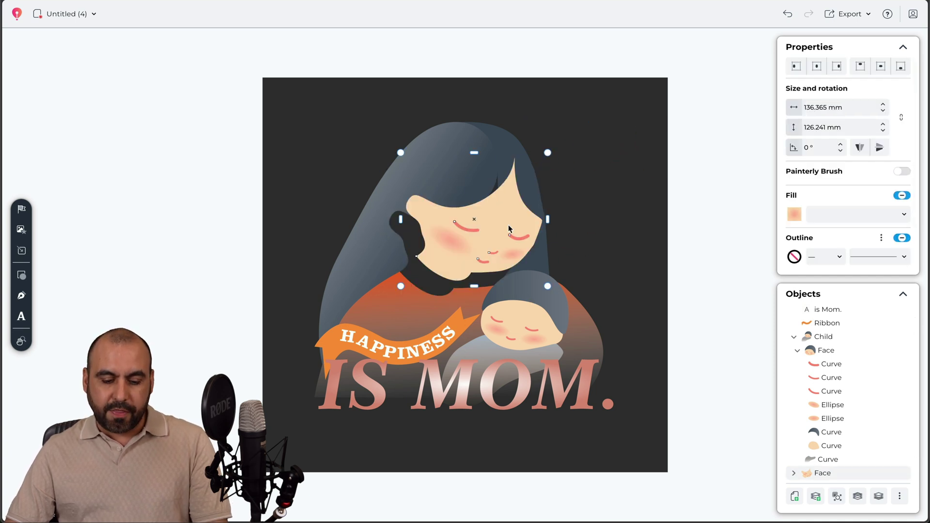
pyautogui.click(787, 13)
pyautogui.click(787, 13)
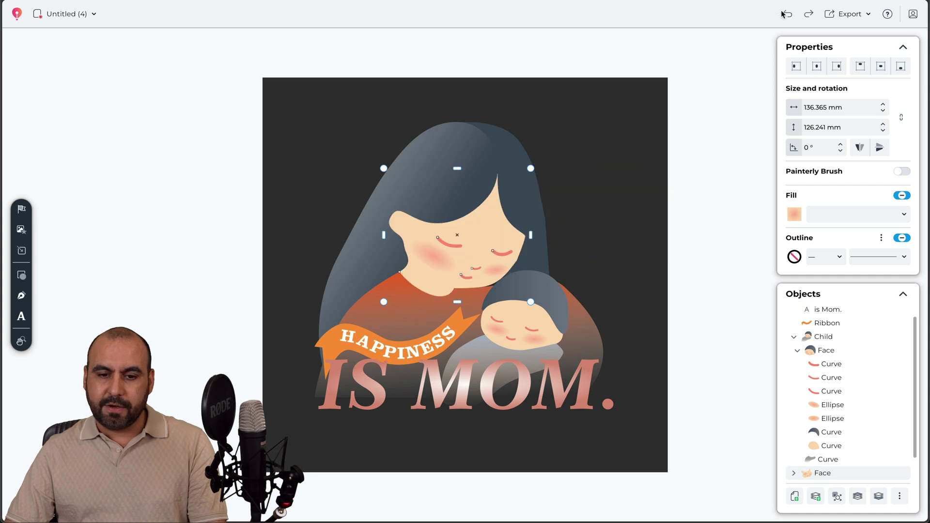
# Step: Ungroup the mother's face and move its right-hand closed-eye curve slightly upward
pyautogui.rightClick(484, 225)
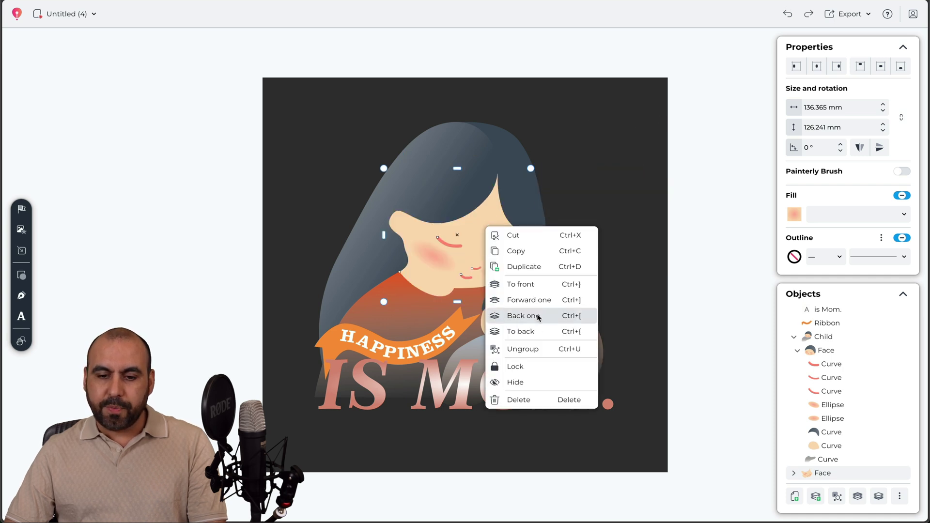
pyautogui.click(531, 349)
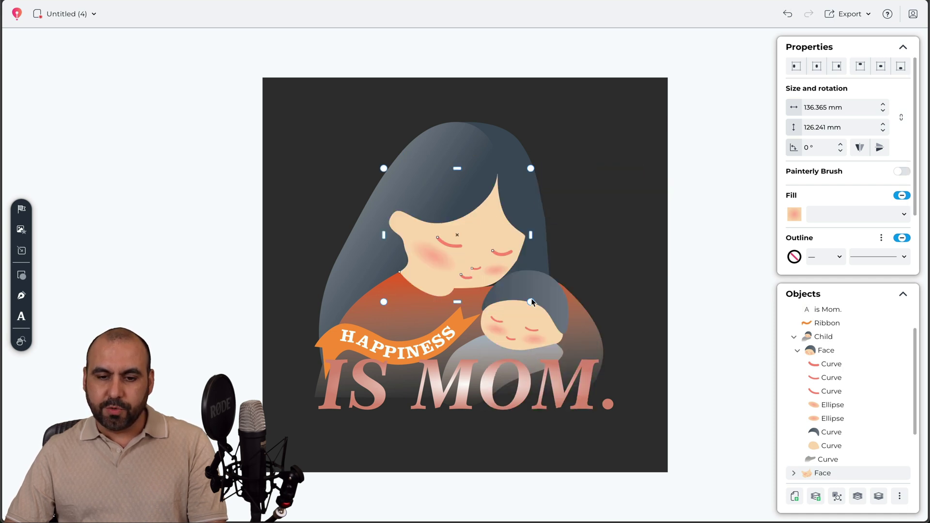
pyautogui.click(488, 247)
pyautogui.moveTo(489, 247)
pyautogui.mouseDown()
pyautogui.moveTo(504, 237)
pyautogui.moveTo(495, 248)
pyautogui.mouseUp()
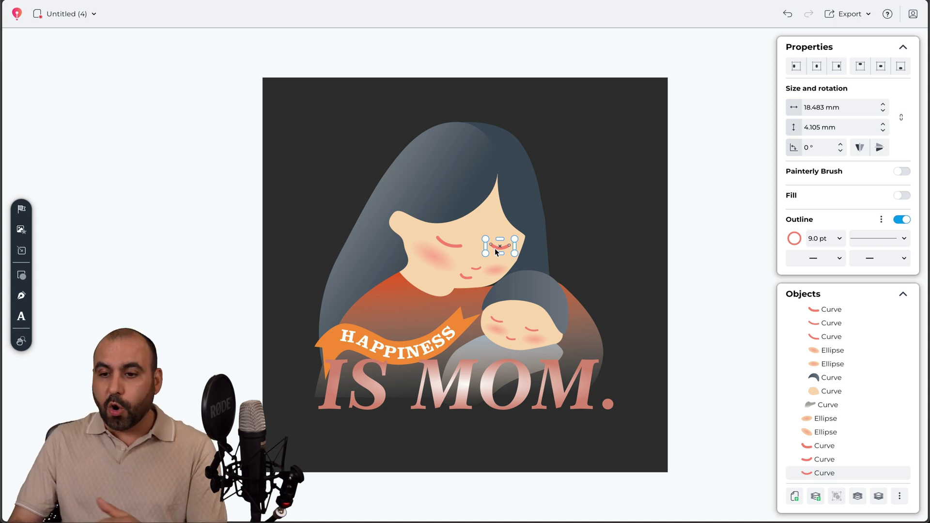
# Step: Reduce the width of the right-hand eye curve to 17.882 mm
pyautogui.scroll(5, 528, 234)
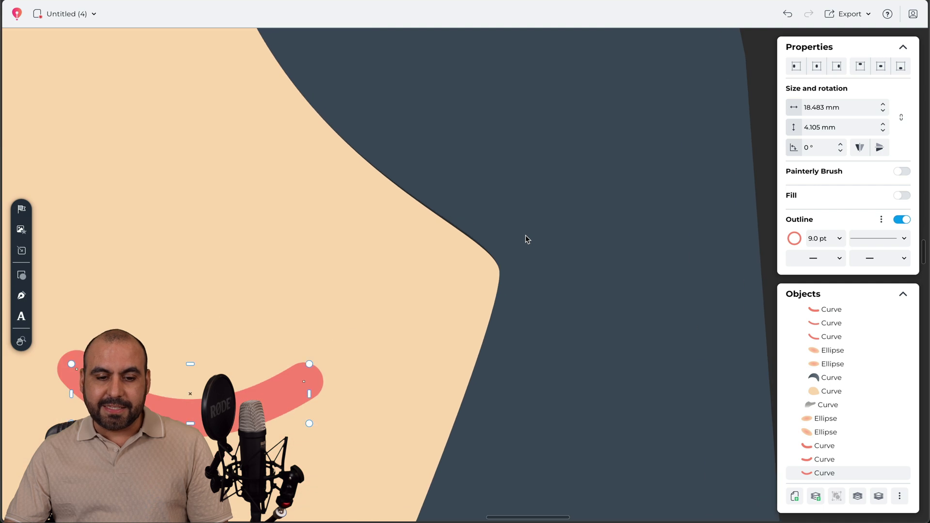
pyautogui.scroll(-3, 393, 296)
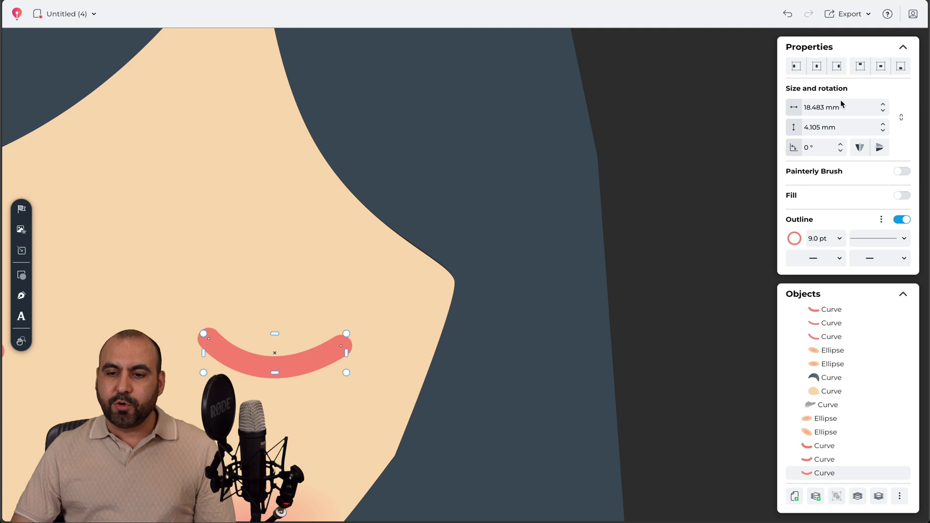
pyautogui.click(883, 110)
pyautogui.click(884, 111)
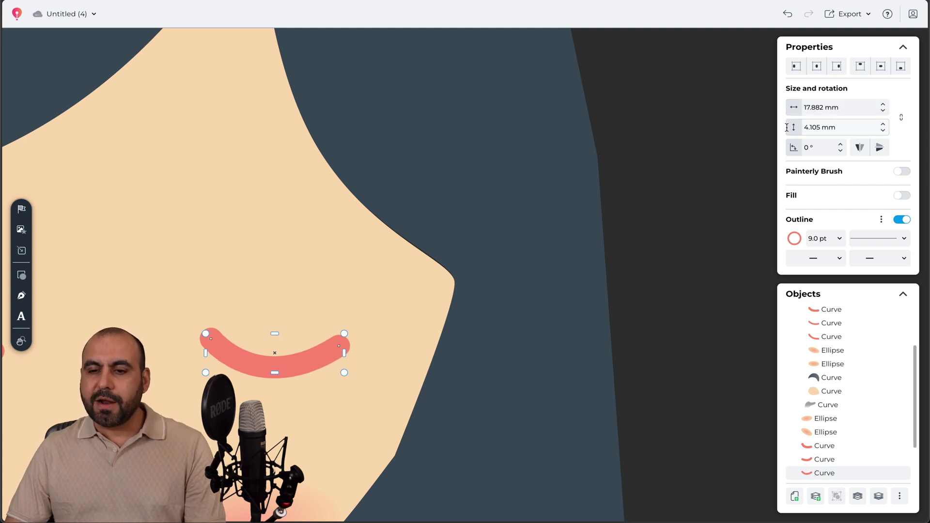
# Step: Mirror the eye curve horizontally, and flip it vertically and back again
pyautogui.click(860, 147)
pyautogui.click(879, 148)
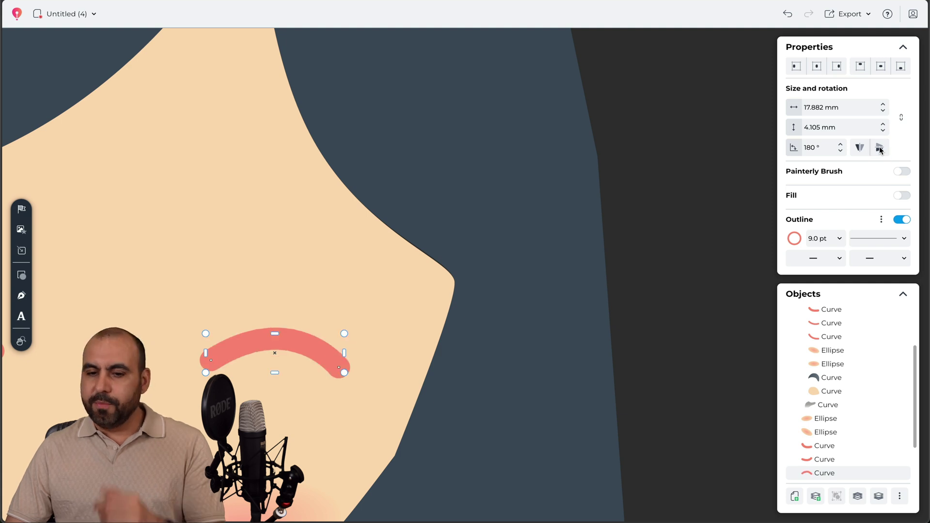
pyautogui.click(879, 148)
# Step: Try a solid fill and transparency on the eye curve, removing each one again
pyautogui.scroll(-1, 880, 146)
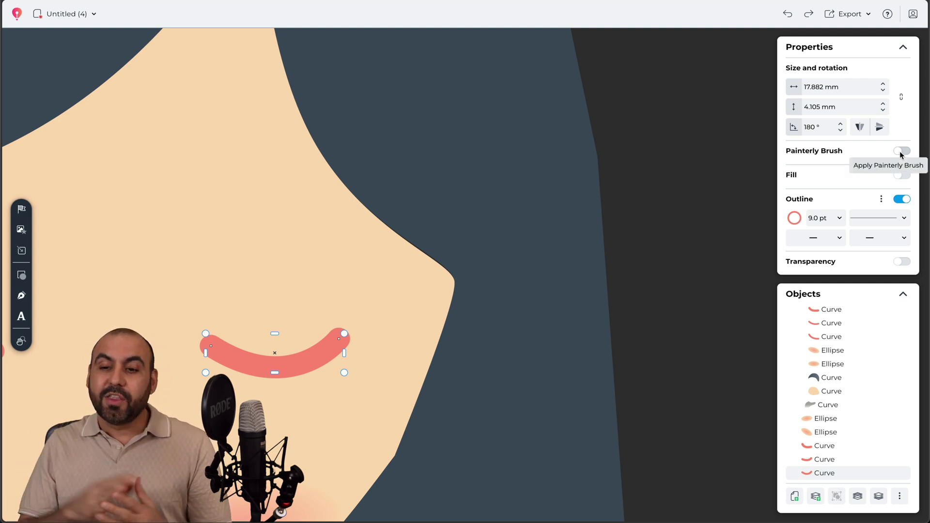
pyautogui.click(901, 176)
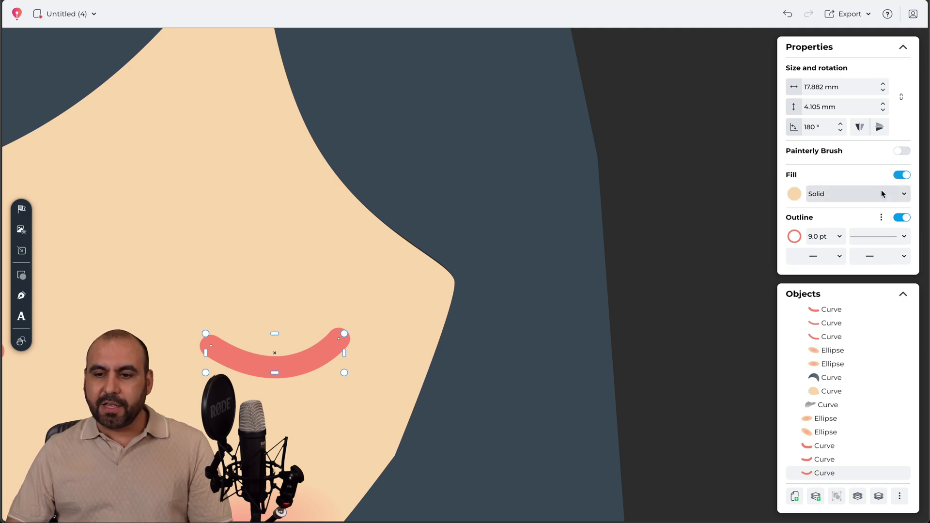
pyautogui.click(901, 175)
pyautogui.scroll(-1, 810, 214)
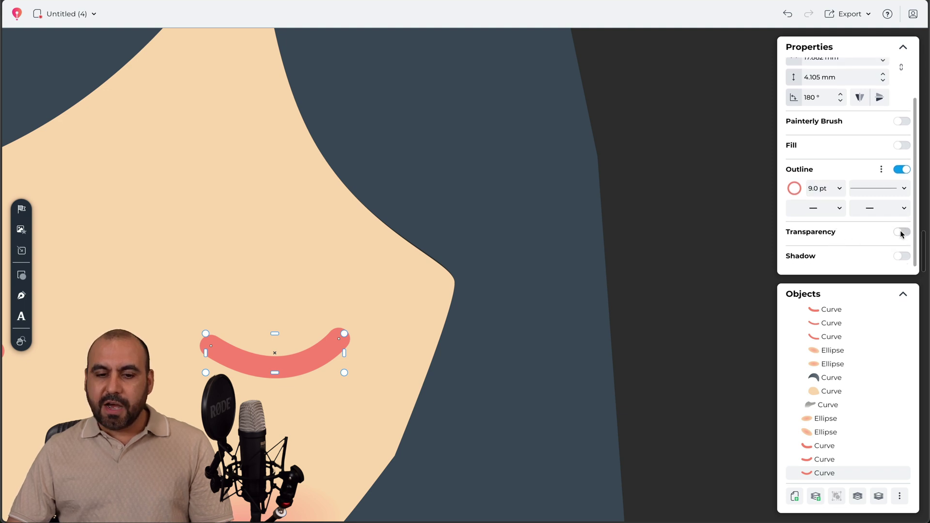
pyautogui.click(902, 233)
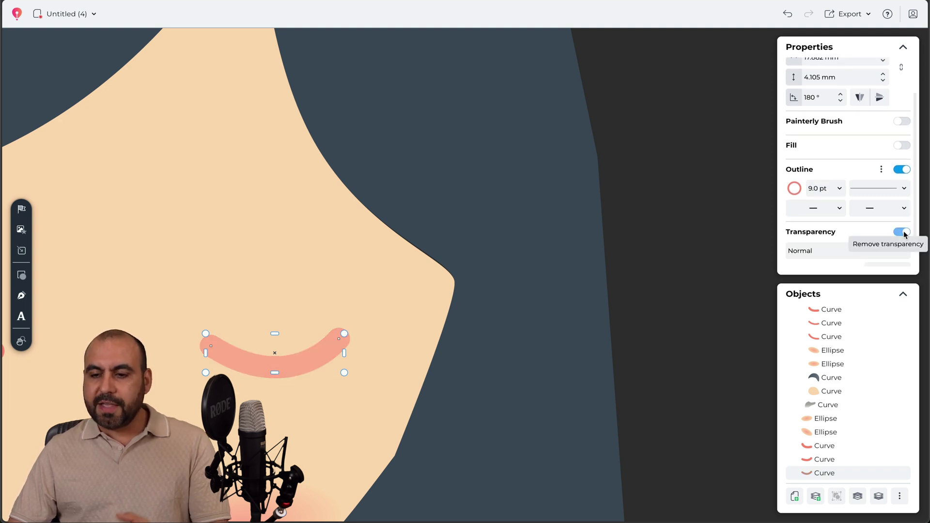
pyautogui.click(901, 205)
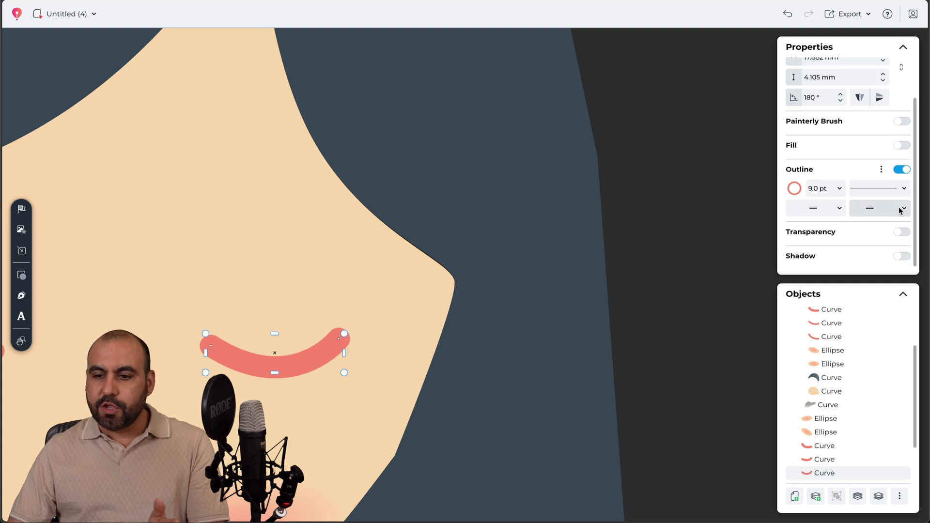
# Step: Add a drop shadow to the eye curve and reshape it by moving its right end node up and to the left
pyautogui.click(901, 257)
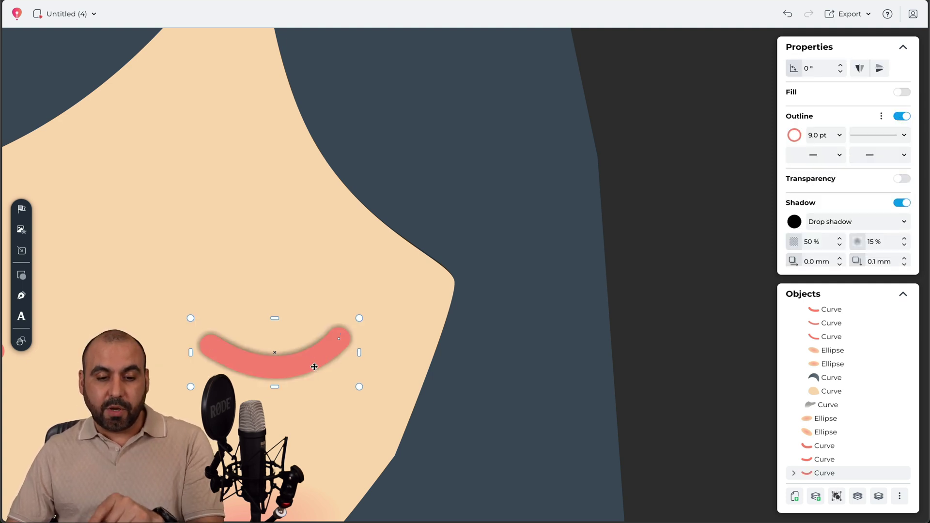
pyautogui.doubleClick(313, 365)
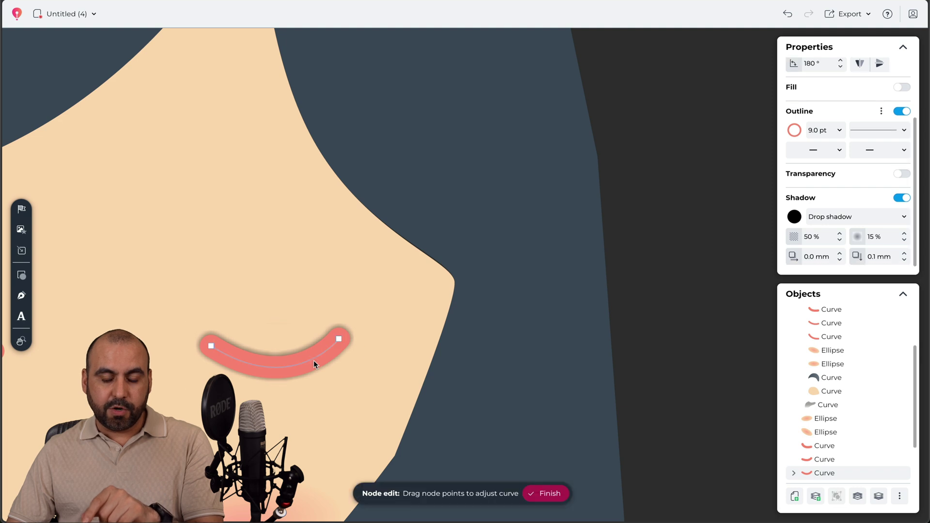
pyautogui.moveTo(338, 341); pyautogui.dragTo(308, 260)
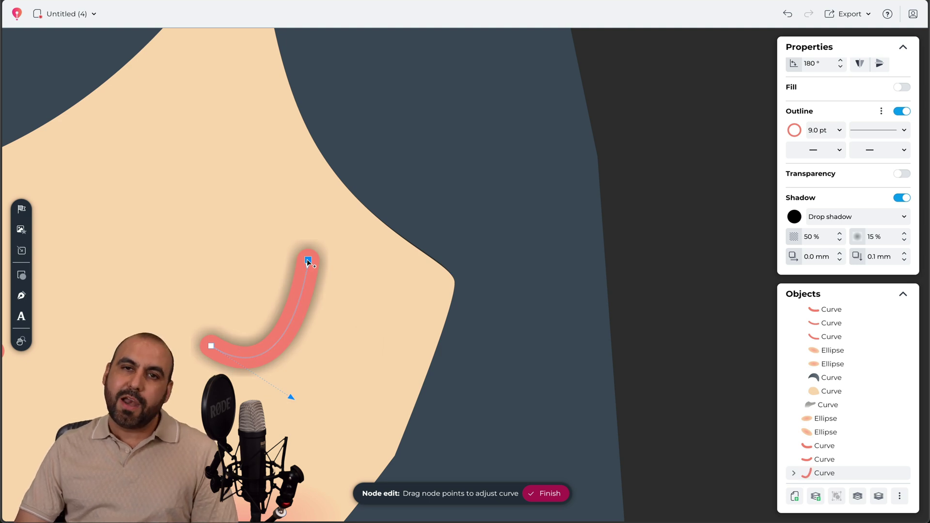
# Step: Flatten the eye curve by lowering its right end node outward, and deepen its left bend by moving that node's handle down and to the left
pyautogui.moveTo(308, 260); pyautogui.dragTo(357, 322)
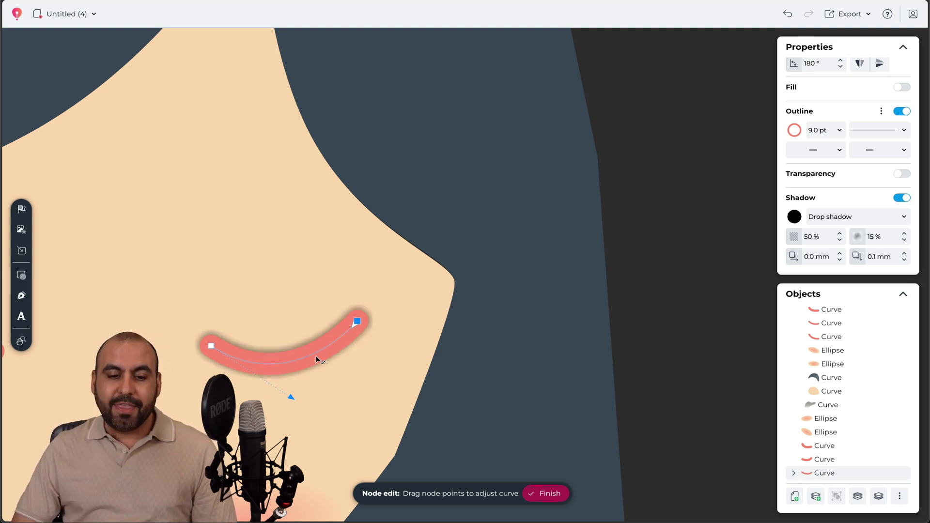
pyautogui.moveTo(289, 397); pyautogui.dragTo(235, 445)
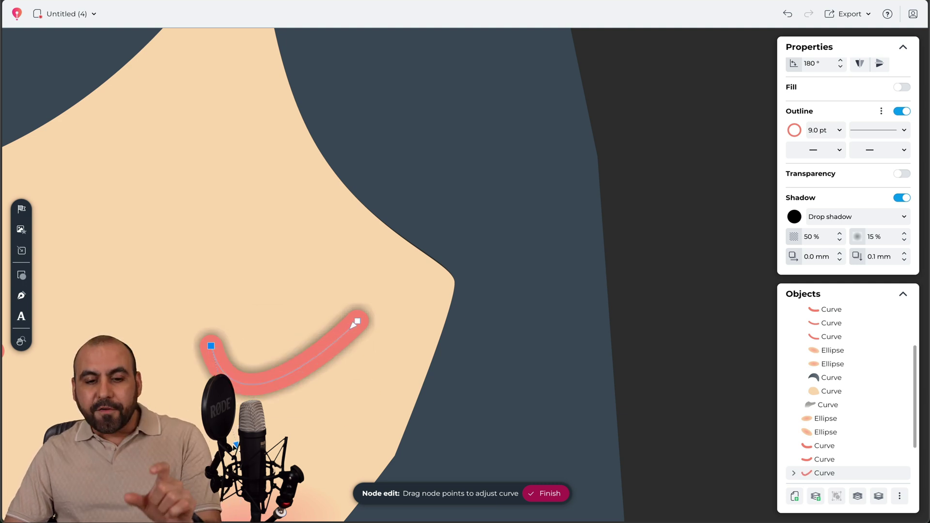
# Step: Select the mother's Hair group and change its fill to a radial gradient
pyautogui.scroll(-5, 235, 445)
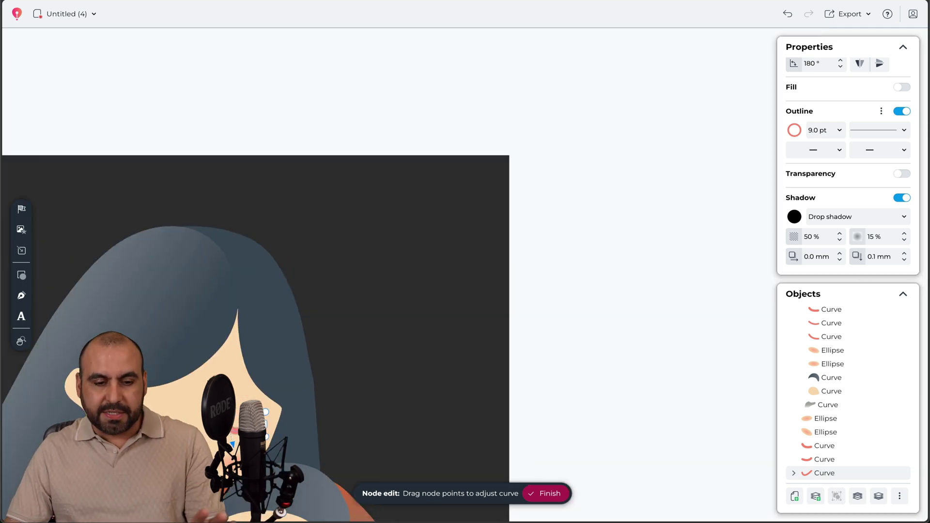
pyautogui.scroll(2, 337, 337)
pyautogui.scroll(-5, 336, 338)
pyautogui.hscroll(-4, 336, 338)
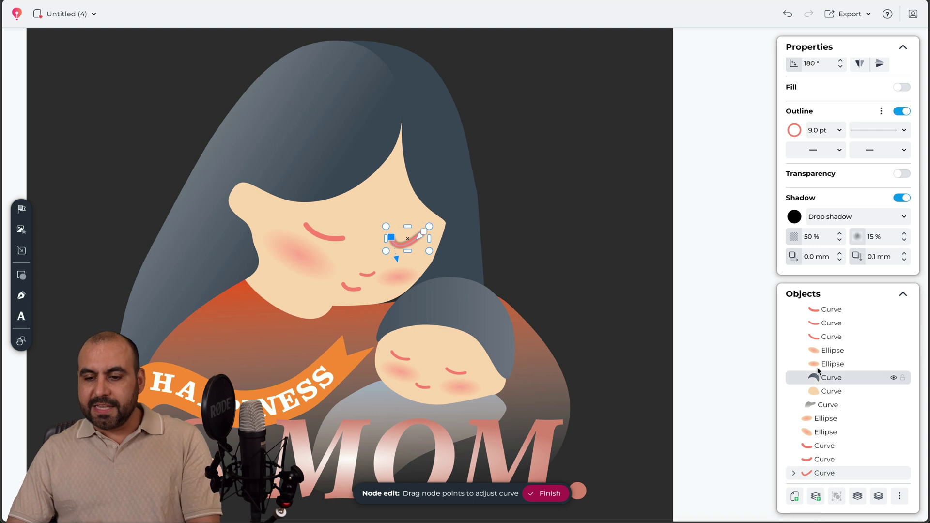
pyautogui.scroll(-3, 823, 349)
pyautogui.scroll(5, 827, 346)
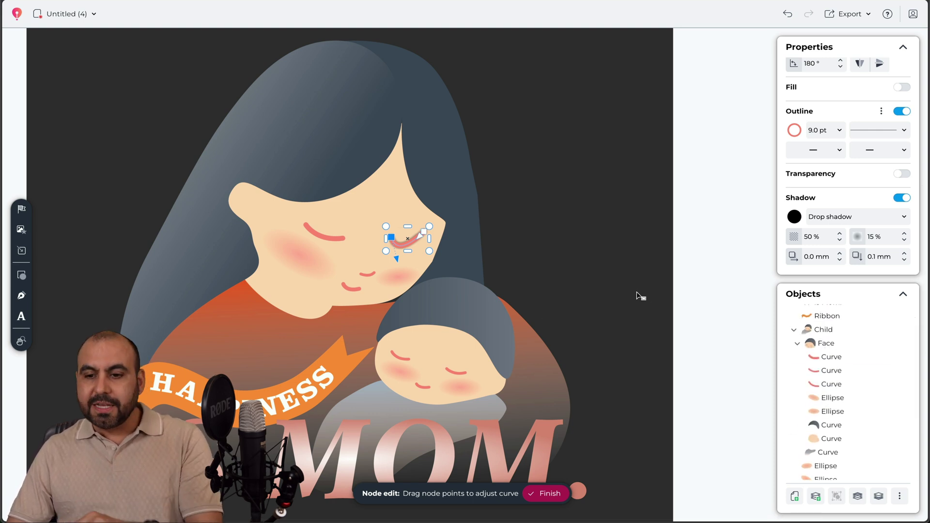
pyautogui.click(327, 154)
pyautogui.click(327, 155)
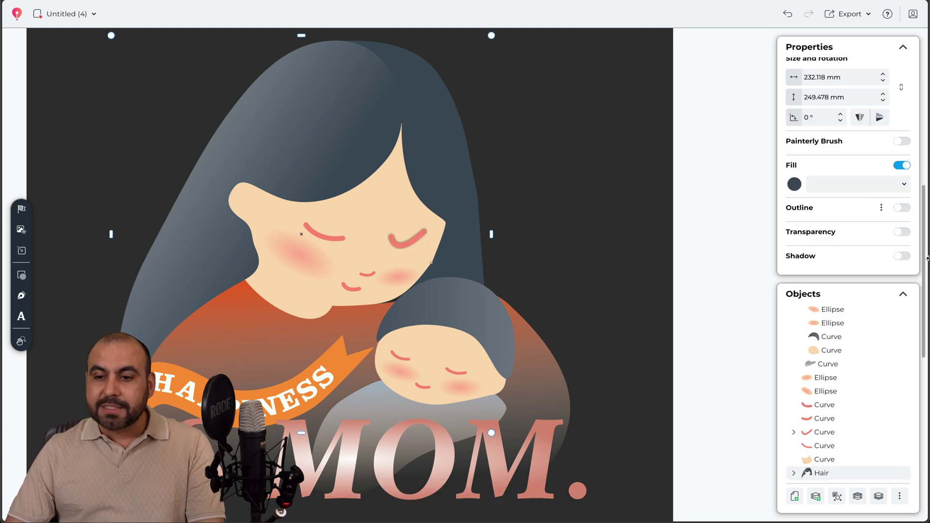
pyautogui.click(853, 186)
pyautogui.click(862, 197)
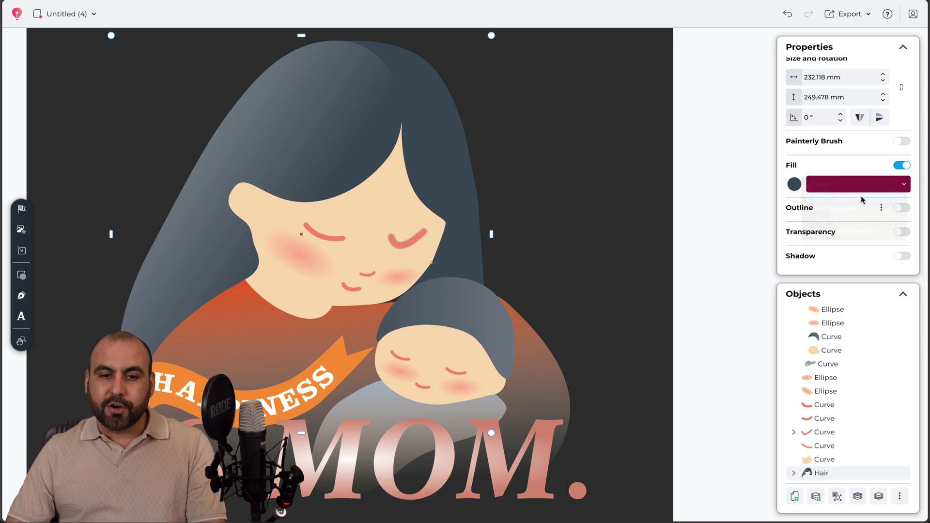
pyautogui.click(810, 185)
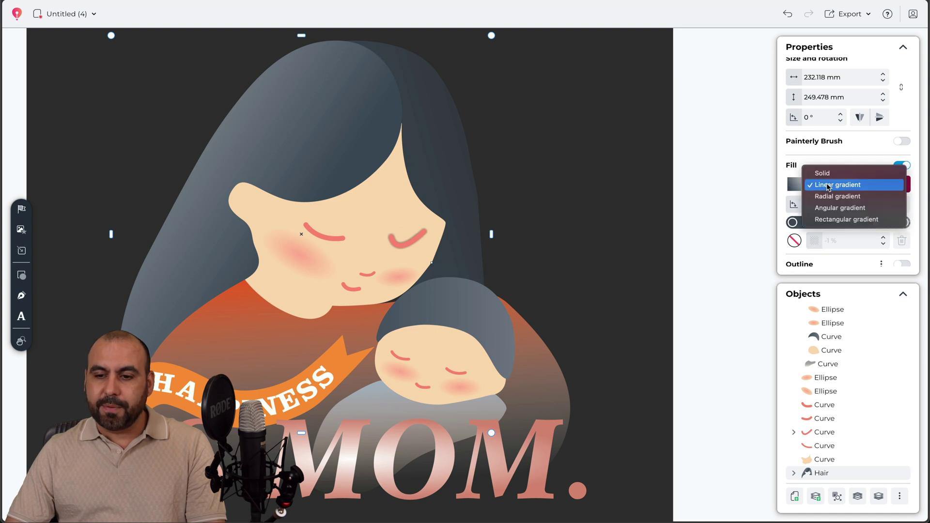
pyautogui.click(843, 195)
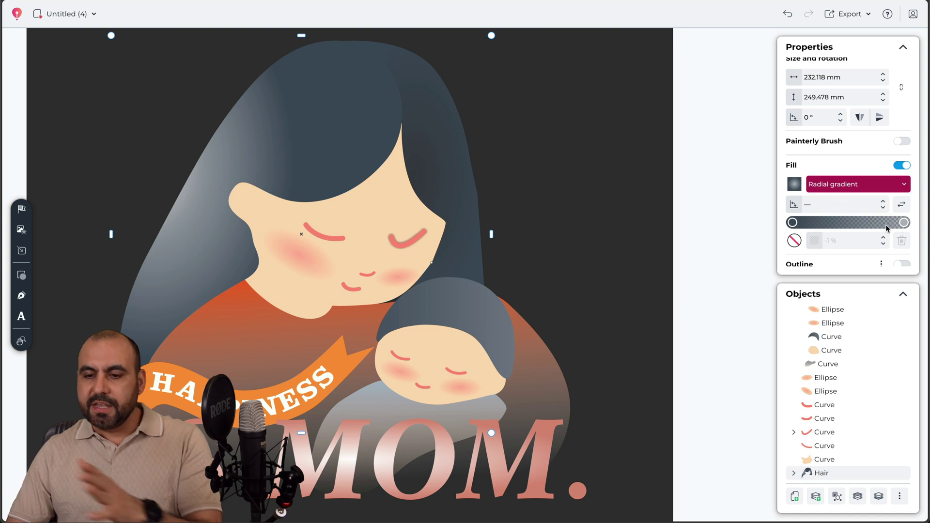
pyautogui.scroll(-1, 860, 240)
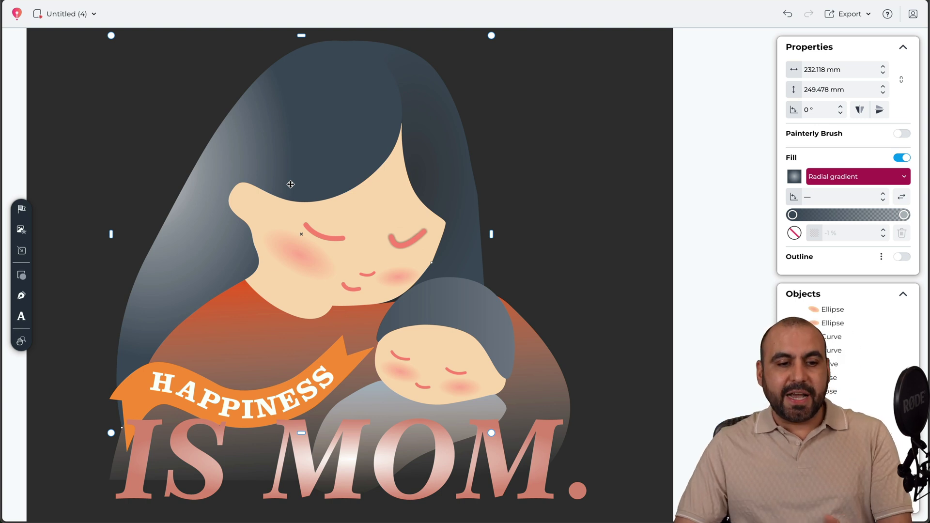
# Step: Examine the project settings for page dimensions, available measurement units and background
pyautogui.click(22, 211)
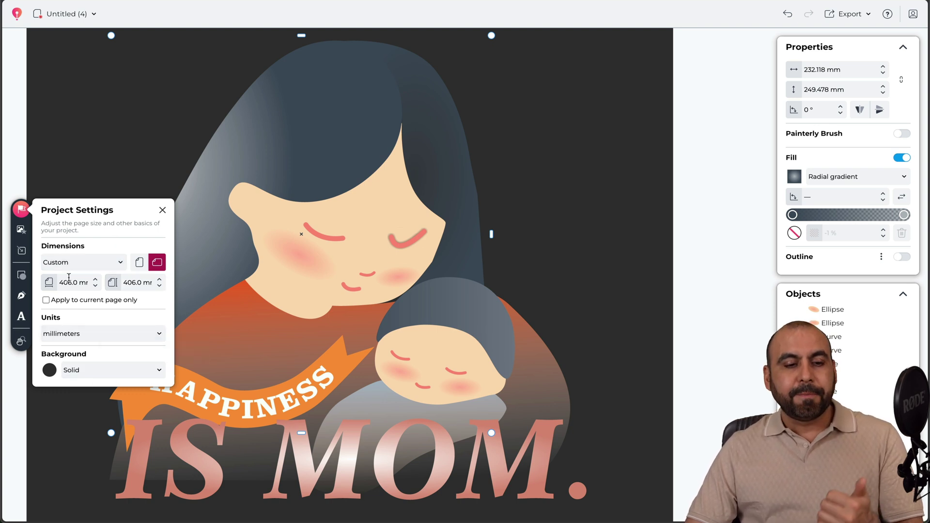
pyautogui.click(90, 333)
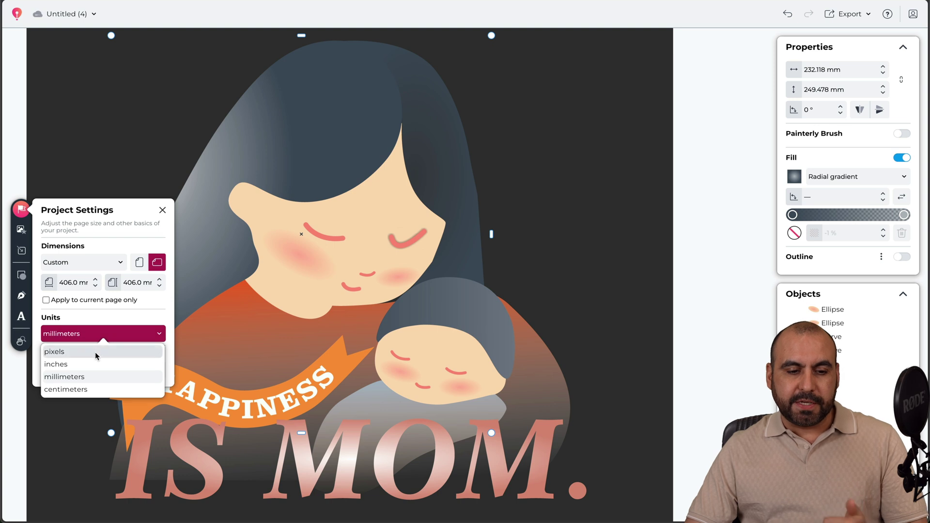
pyautogui.click(164, 214)
# Step: Place the crossed-out barcode stock vector, about 64 mm square, on the dark background beside the mother's hair
pyautogui.click(21, 229)
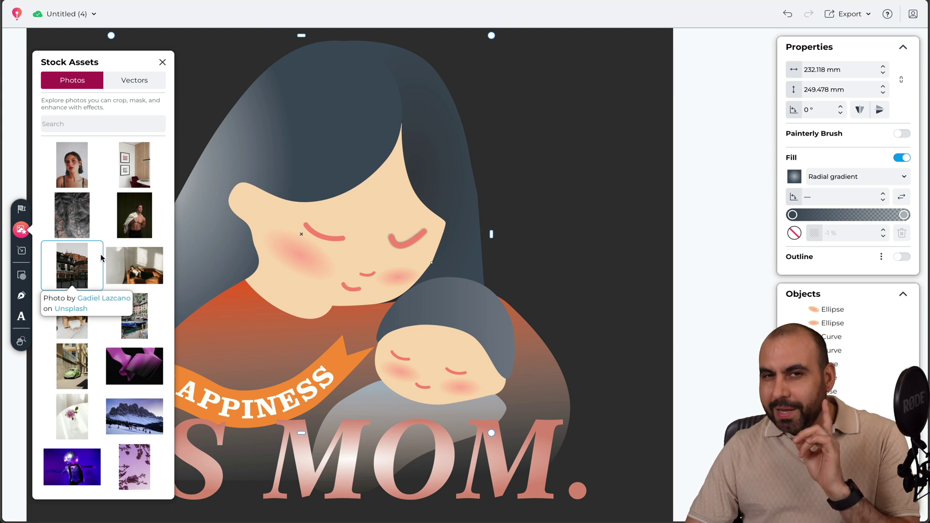
pyautogui.click(129, 83)
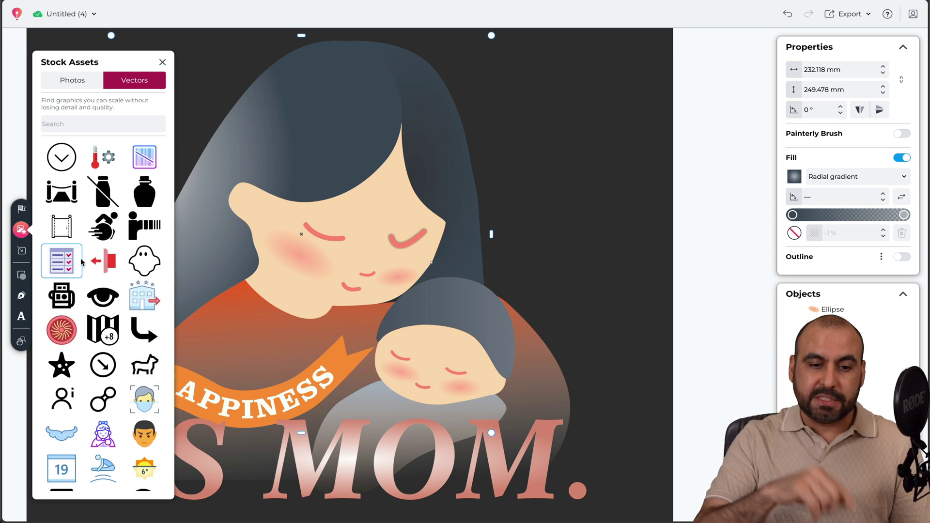
pyautogui.click(144, 155)
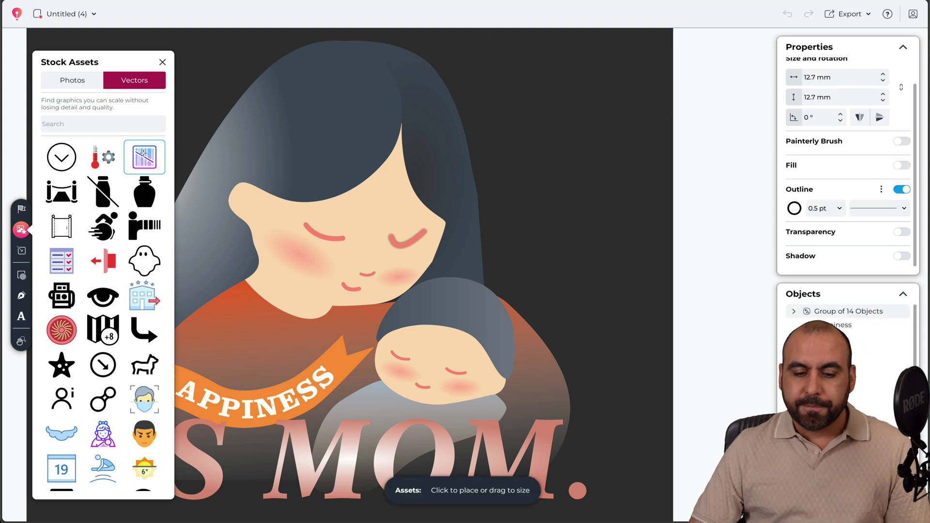
pyautogui.click(534, 169)
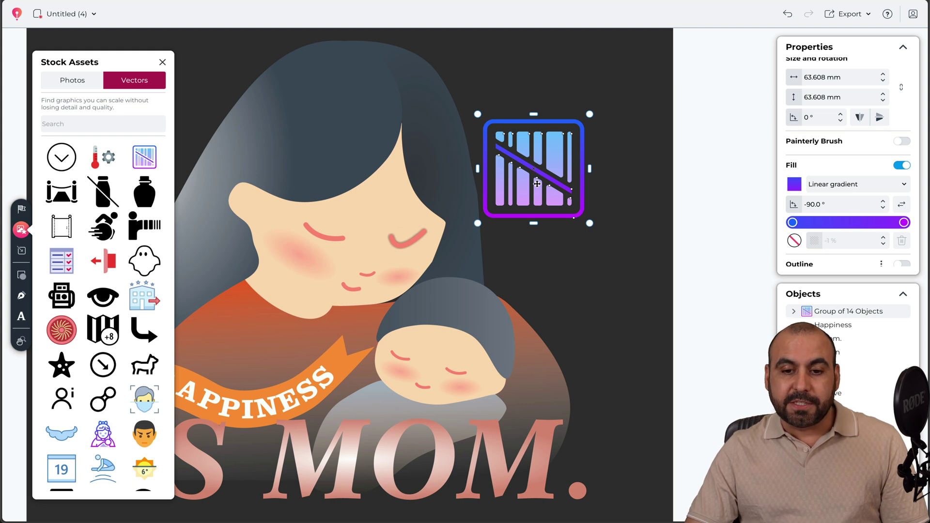
# Step: Pull one lower bar out of the barcode graphic and stretch its nodes outward to the right and far downward
pyautogui.doubleClick(537, 187)
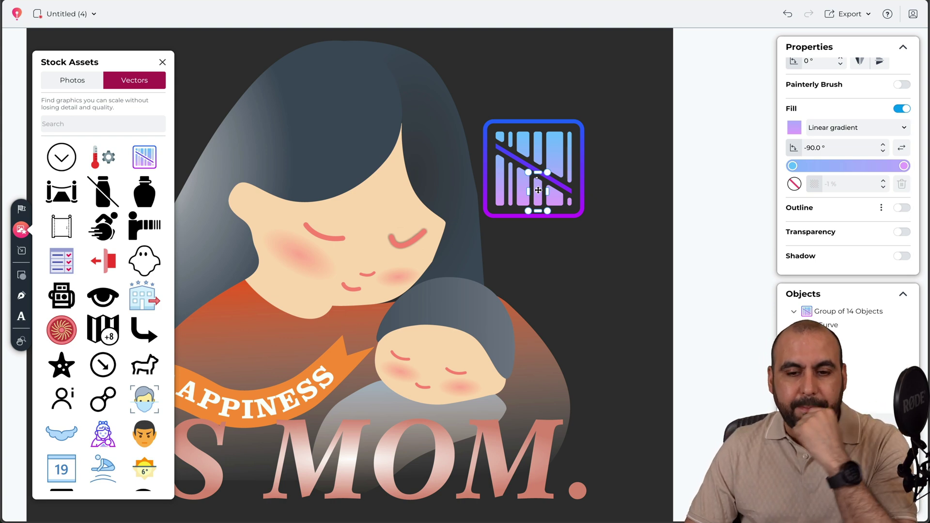
pyautogui.moveTo(538, 173); pyautogui.dragTo(596, 214)
pyautogui.doubleClick(597, 216)
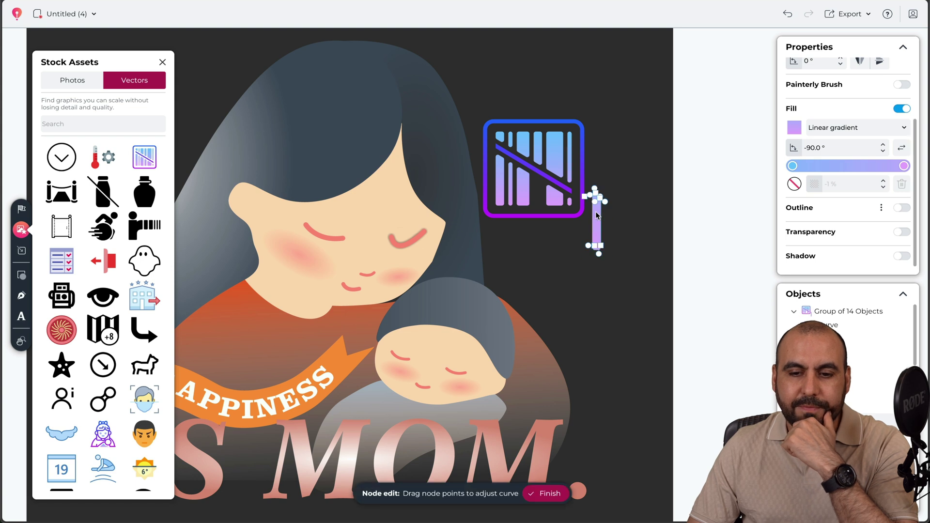
pyautogui.moveTo(607, 202); pyautogui.dragTo(642, 180)
pyautogui.moveTo(612, 206); pyautogui.dragTo(638, 206)
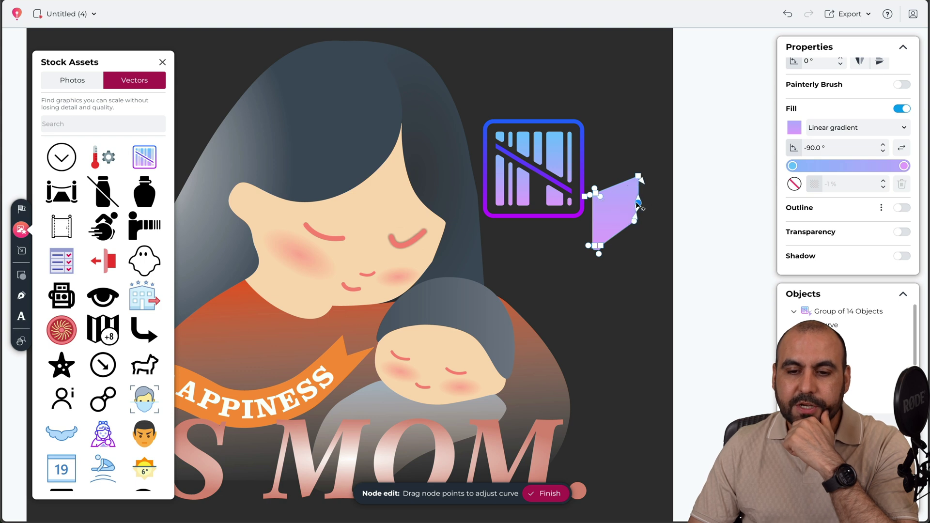
pyautogui.moveTo(601, 249); pyautogui.dragTo(599, 328)
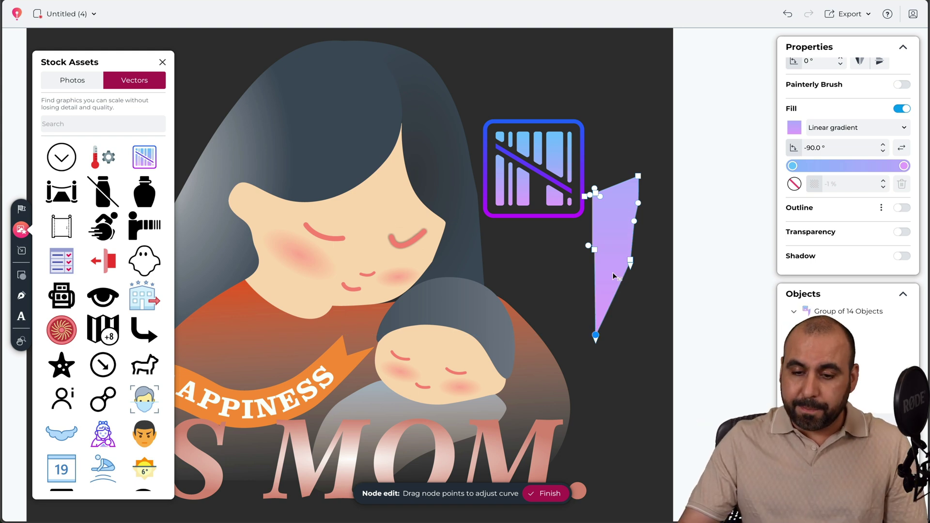
# Step: Remove the bottom and lower-left nodes of the stretched bar to round its lower end
pyautogui.press('Delete')
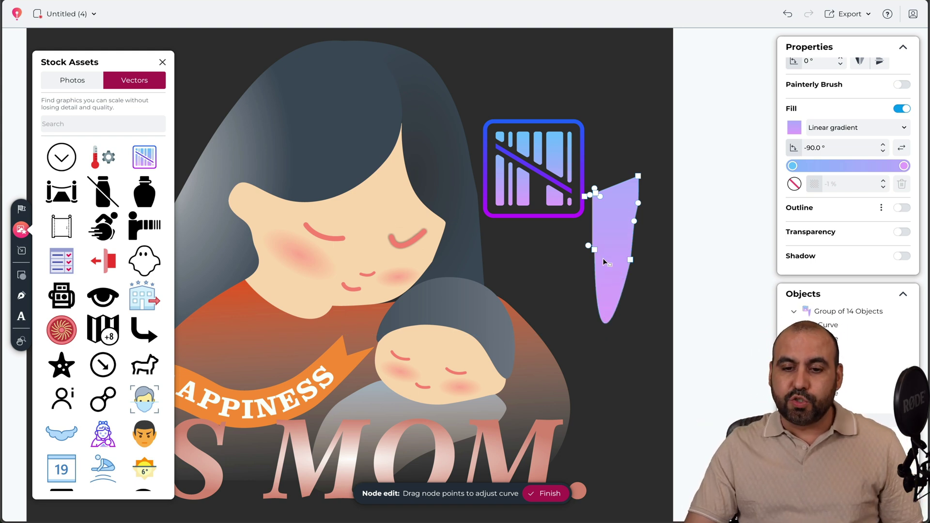
pyautogui.moveTo(594, 249); pyautogui.dragTo(592, 250)
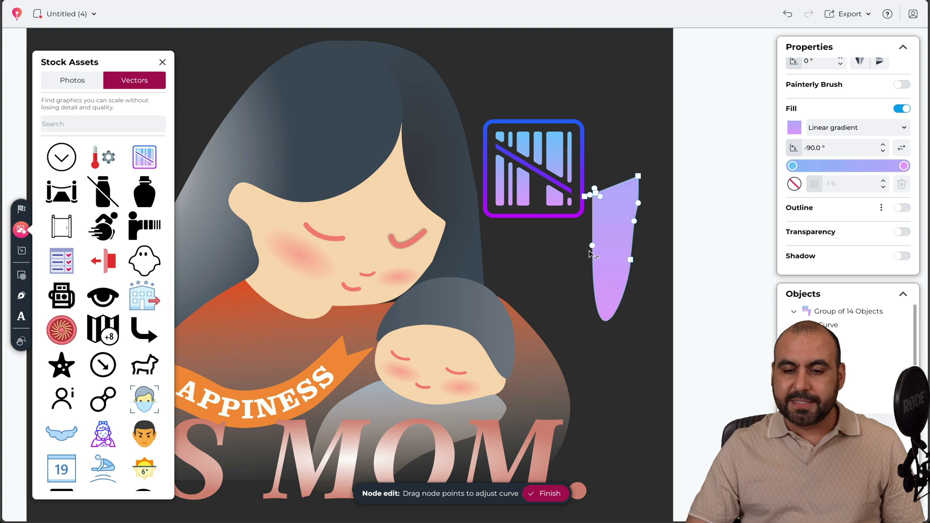
pyautogui.press('Delete')
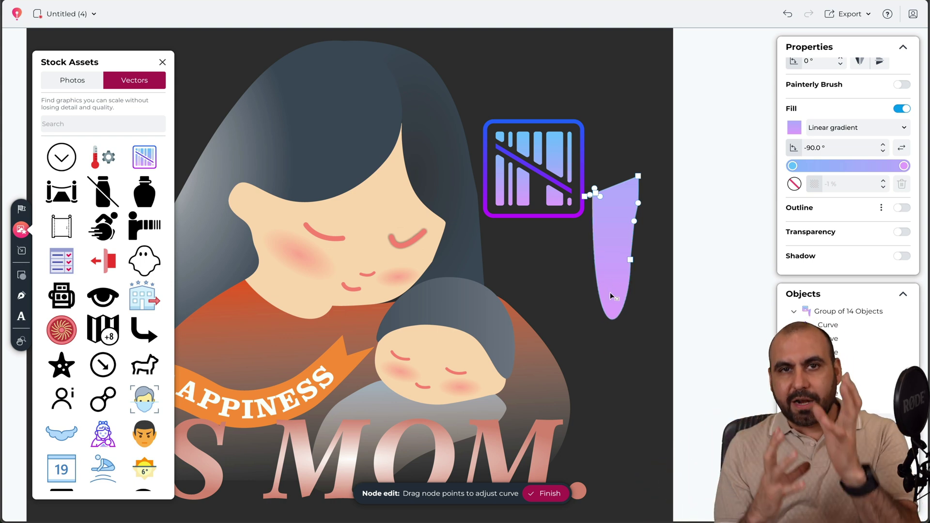
# Step: Move the whole barcode group up and to the left, and delete it from the page
pyautogui.click(602, 258)
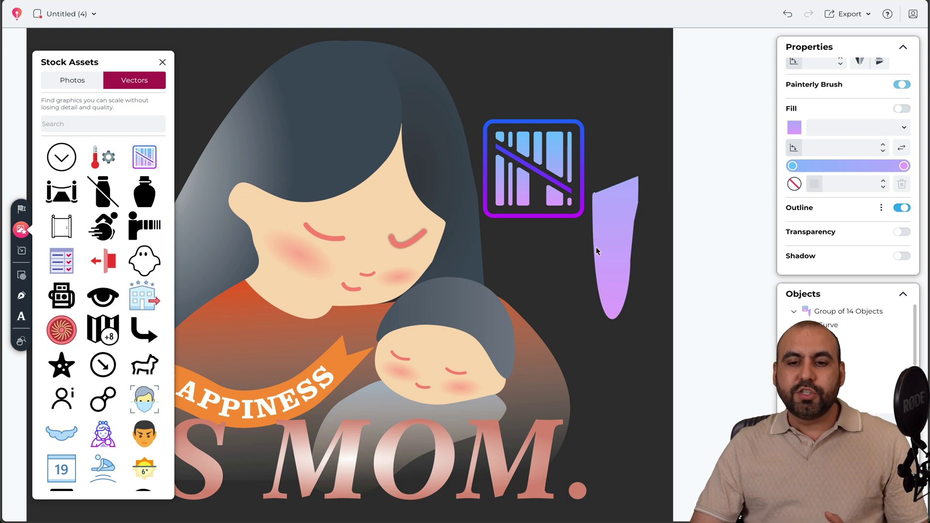
pyautogui.moveTo(598, 247); pyautogui.dragTo(562, 204)
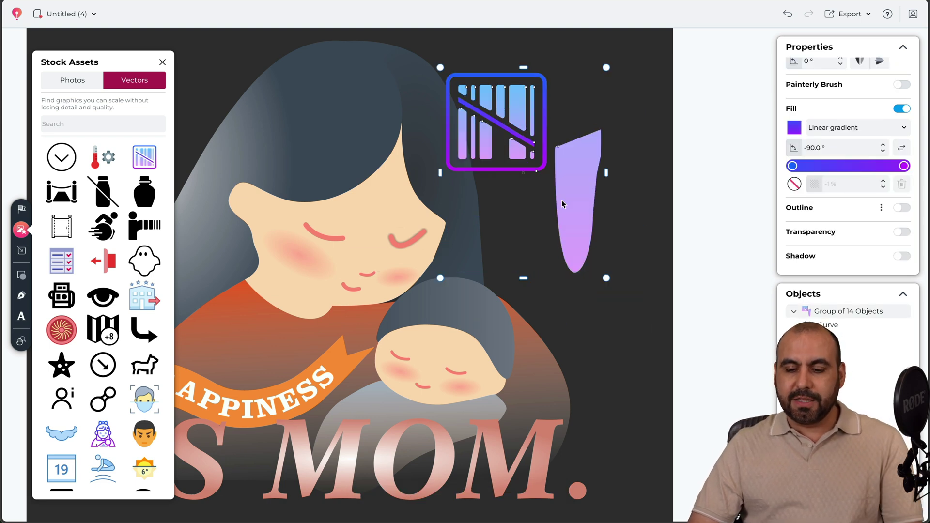
pyautogui.press('Delete')
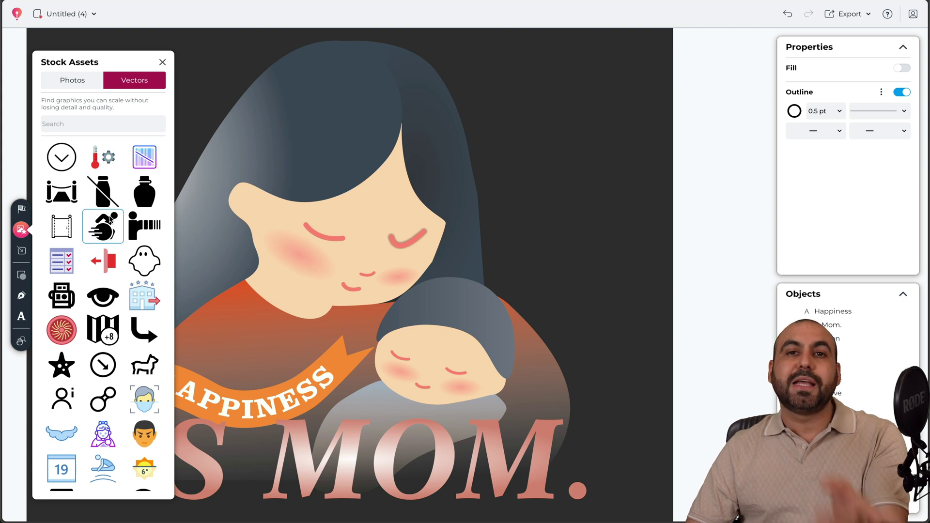
# Step: Look through the stock vector graphics and the image import option
pyautogui.scroll(-5, 104, 242)
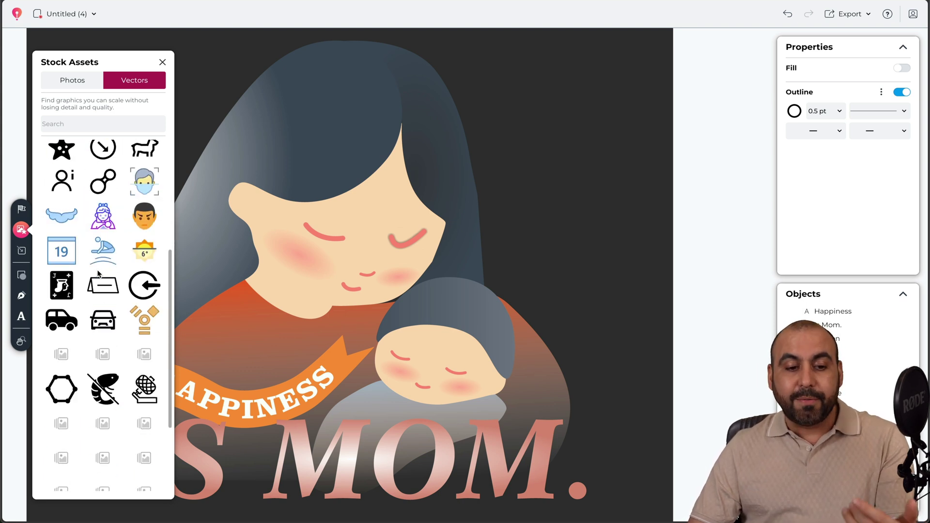
pyautogui.scroll(3, 98, 275)
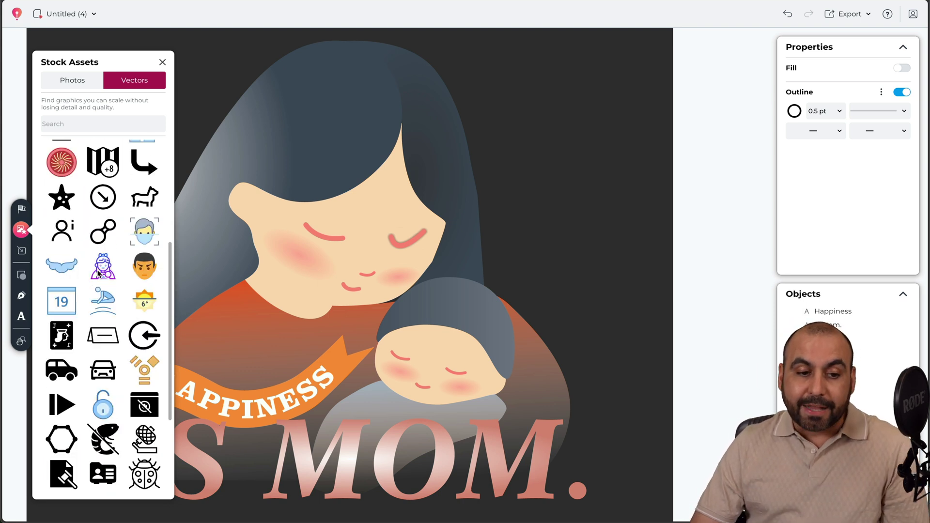
pyautogui.click(23, 250)
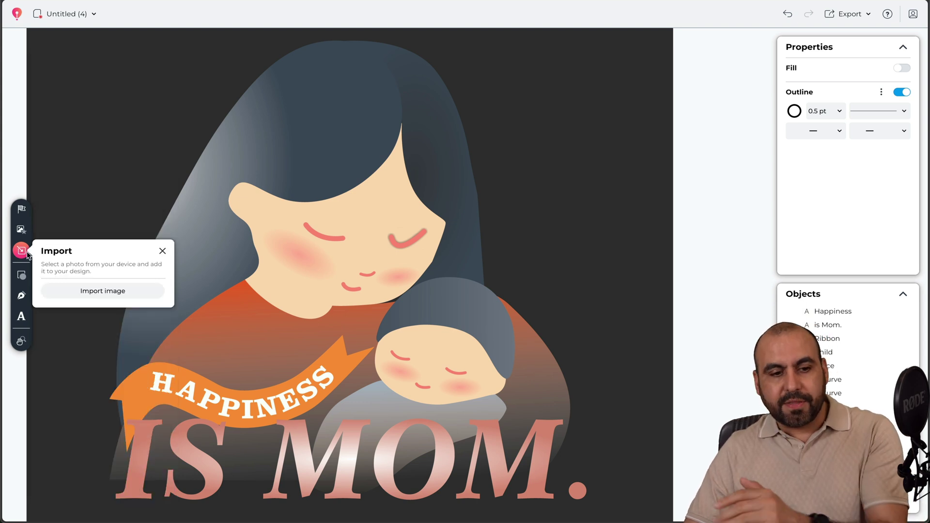
# Step: Draw an ellipse about 87 × 98 mm beside the mother's hair, shift it up and left, and convert it to a mask frame
pyautogui.click(22, 275)
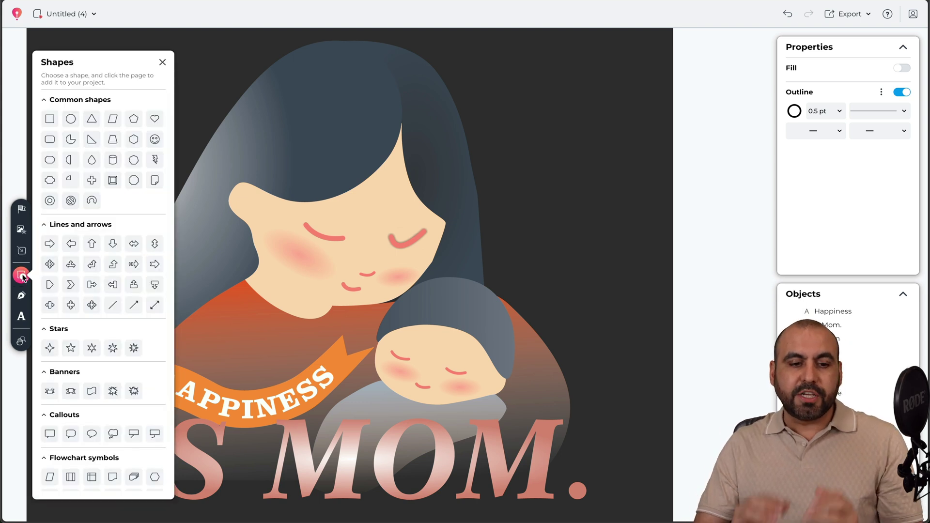
pyautogui.scroll(-2, 110, 301)
pyautogui.scroll(2, 110, 301)
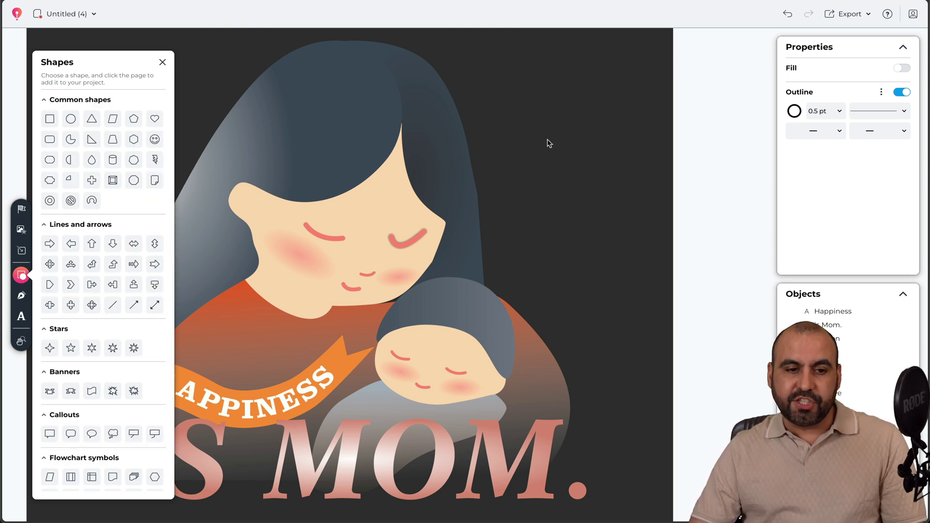
pyautogui.click(70, 120)
pyautogui.moveTo(531, 108); pyautogui.dragTo(658, 254)
pyautogui.moveTo(601, 211); pyautogui.dragTo(558, 171)
pyautogui.rightClick(558, 171)
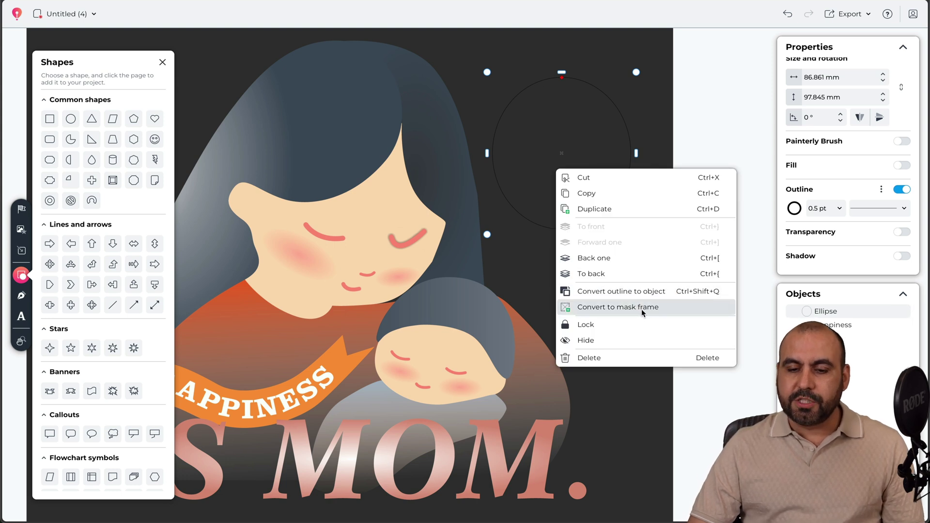
pyautogui.click(623, 310)
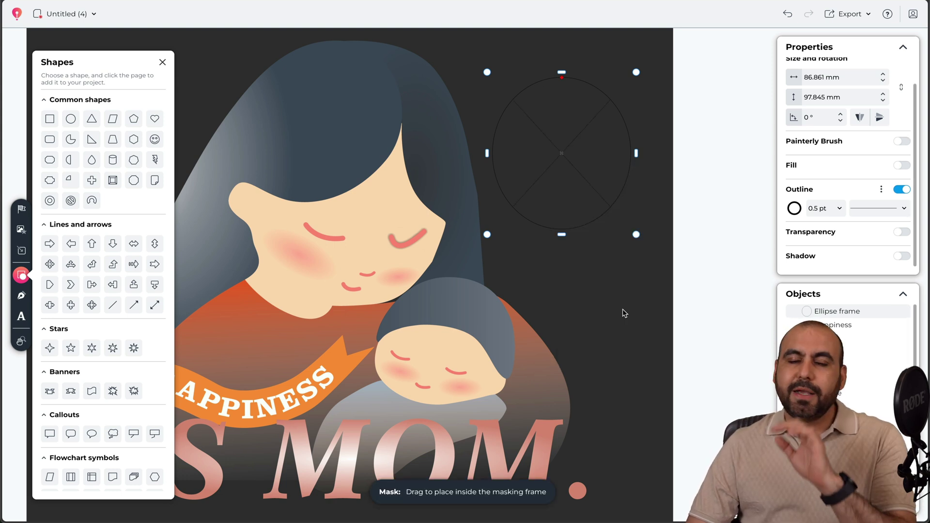
# Step: Place the stock photo of the man with a white shirt over his shoulder inside the ellipse mask frame
pyautogui.click(22, 251)
pyautogui.click(21, 230)
pyautogui.click(69, 82)
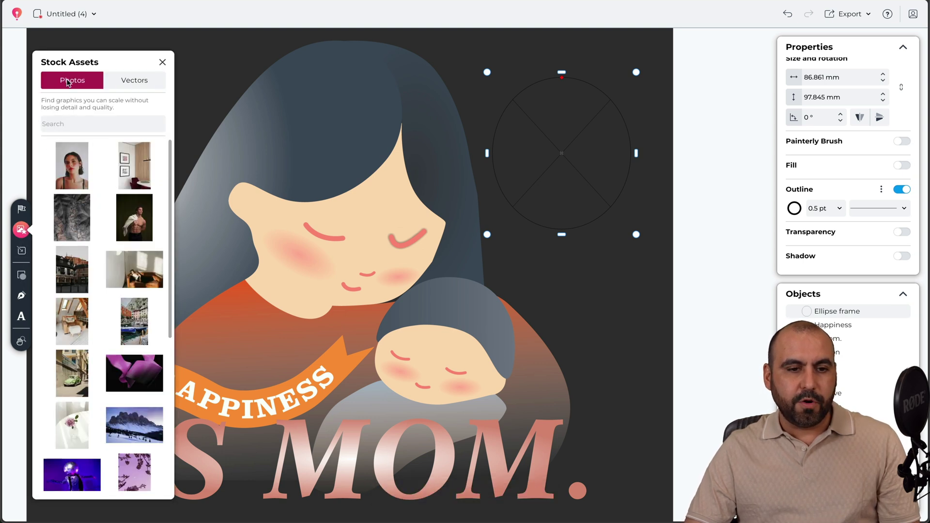
pyautogui.click(135, 223)
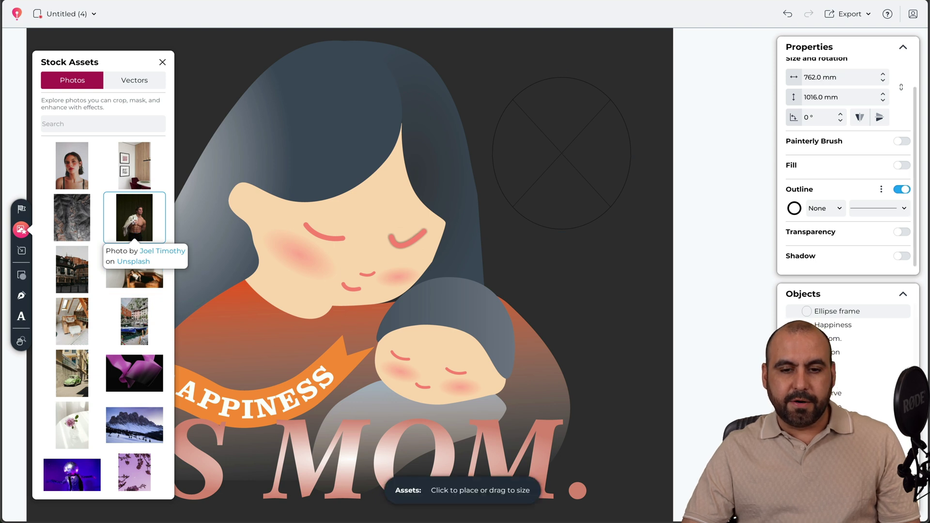
pyautogui.click(317, 214)
pyautogui.moveTo(318, 213); pyautogui.dragTo(547, 155)
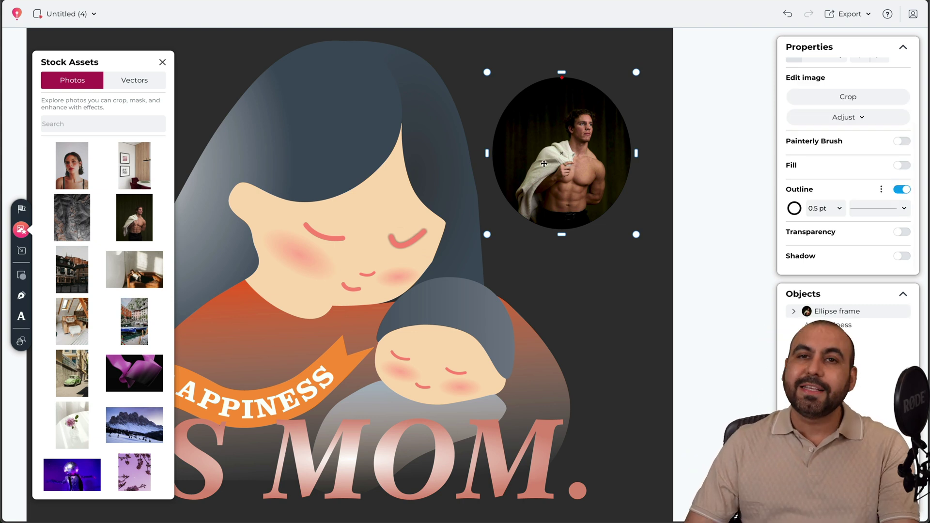
# Step: Move the filled ellipse frame up and to the left, and delete it from the page
pyautogui.moveTo(550, 178); pyautogui.dragTo(546, 156)
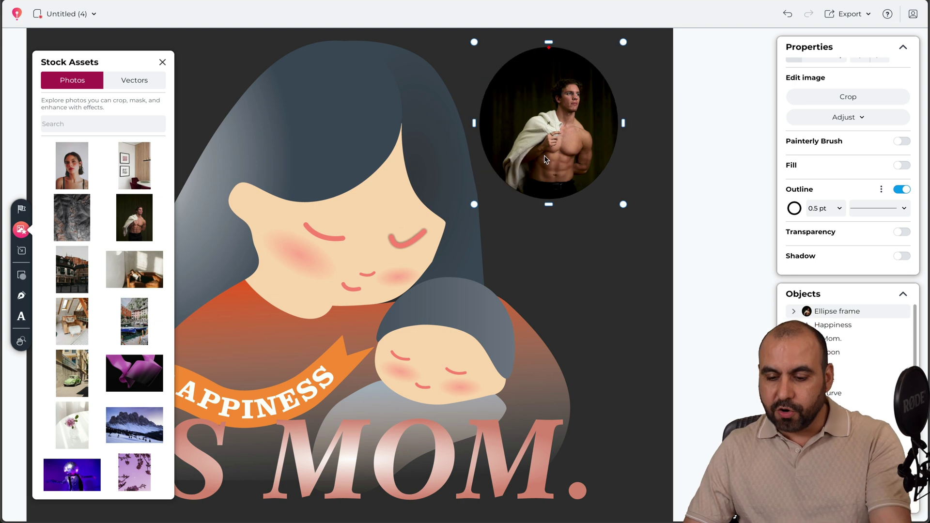
pyautogui.press('Delete')
# Step: Look through the available shapes and the painterly brush presets
pyautogui.click(22, 275)
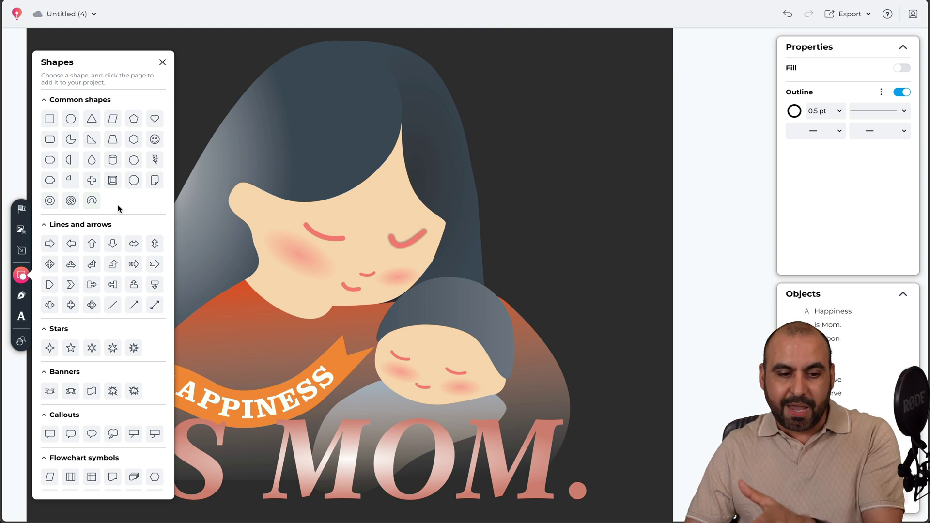
pyautogui.scroll(-2, 118, 209)
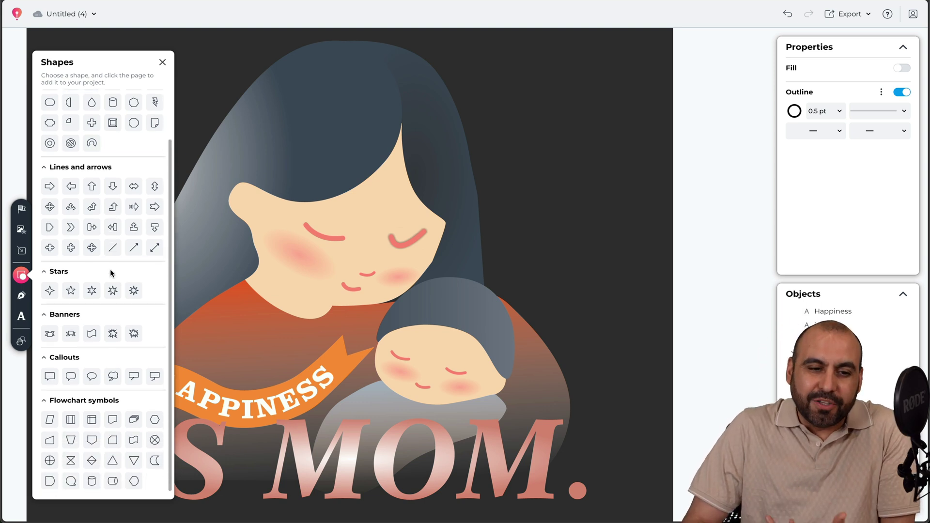
pyautogui.scroll(2, 111, 274)
pyautogui.click(22, 296)
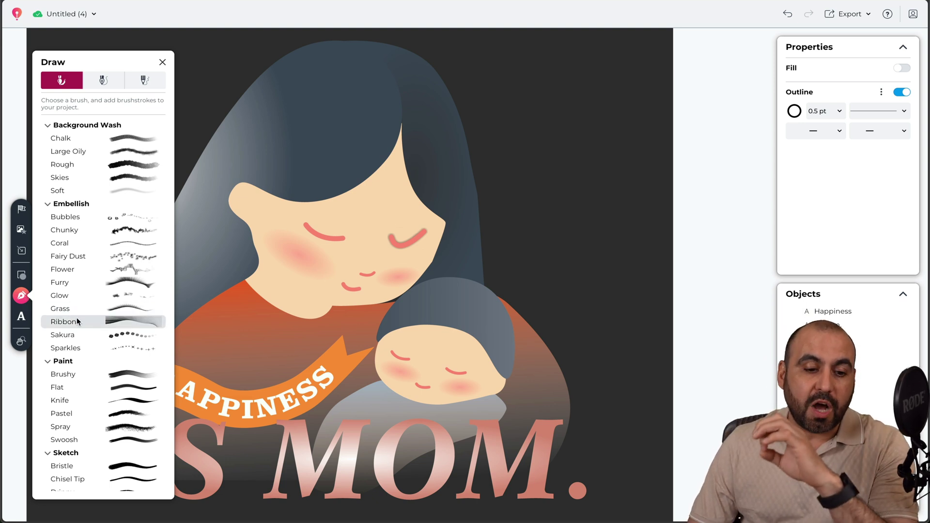
pyautogui.scroll(-3, 114, 348)
pyautogui.scroll(-1, 114, 350)
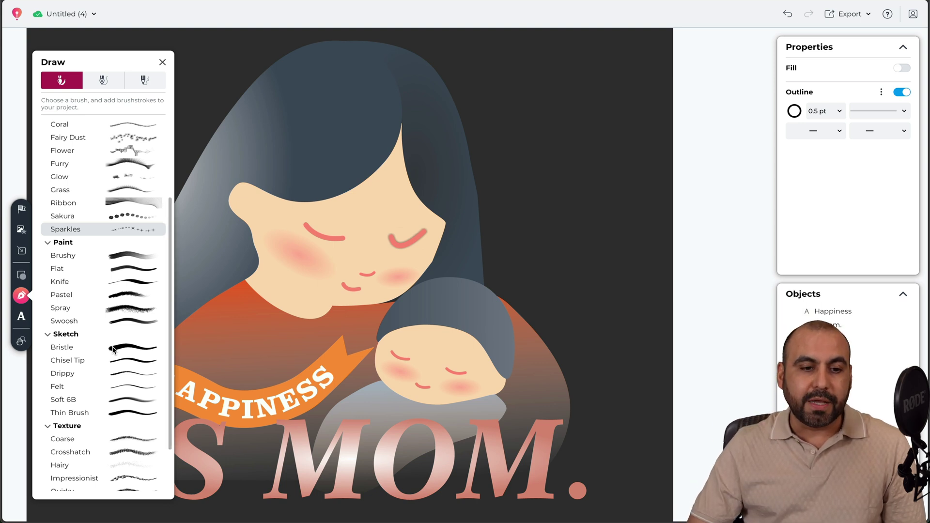
pyautogui.scroll(4, 113, 349)
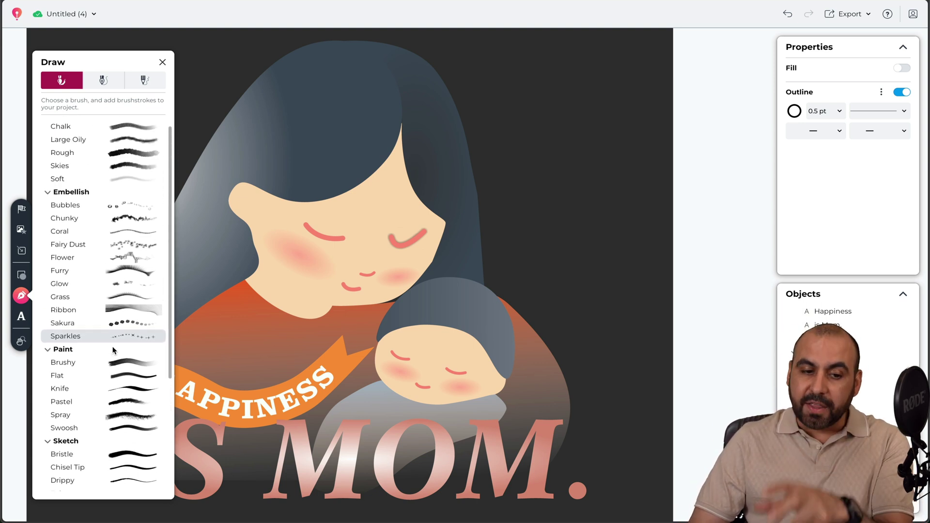
pyautogui.scroll(1, 122, 247)
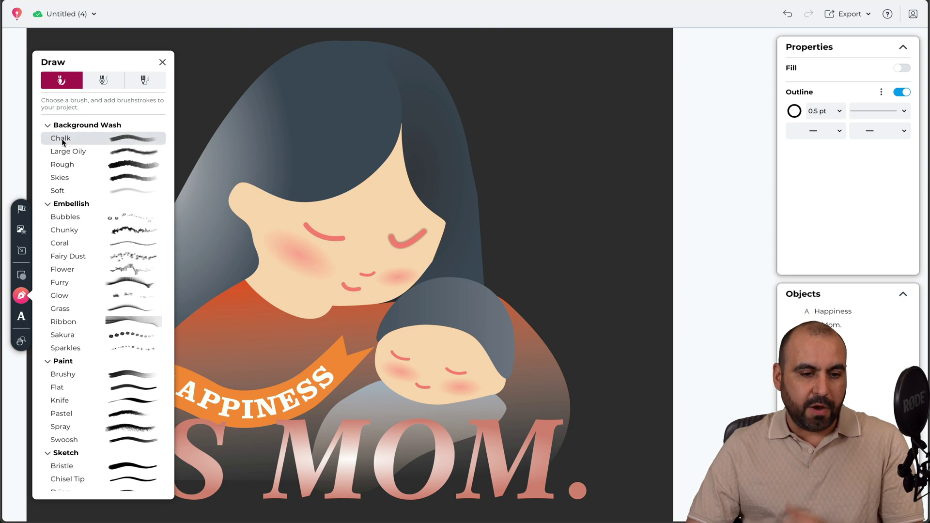
# Step: Paint two curved strokes with the Grass painterly brush on the dark background beside the mother's hair and the baby
pyautogui.click(61, 310)
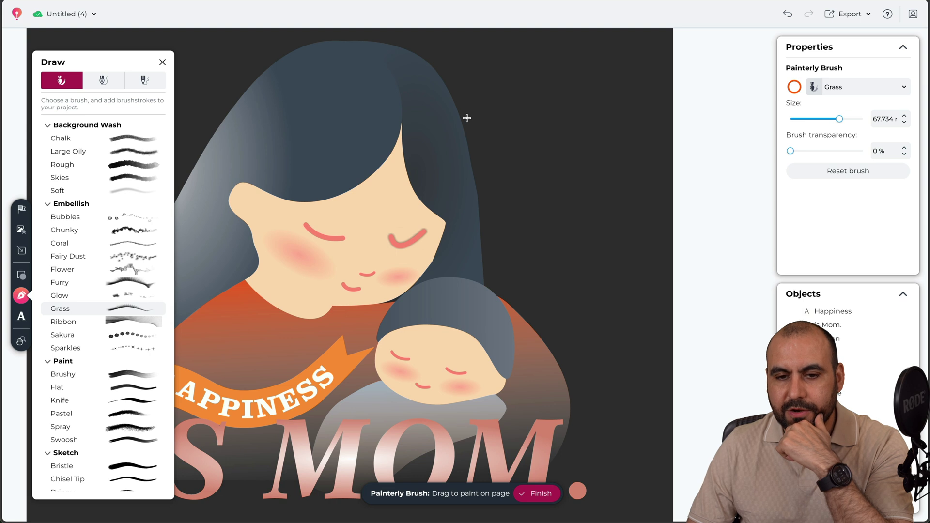
pyautogui.moveTo(466, 118)
pyautogui.mouseDown()
pyautogui.moveTo(513, 121)
pyautogui.moveTo(574, 191)
pyautogui.moveTo(574, 263)
pyautogui.moveTo(614, 318)
pyautogui.moveTo(628, 304)
pyautogui.mouseUp()
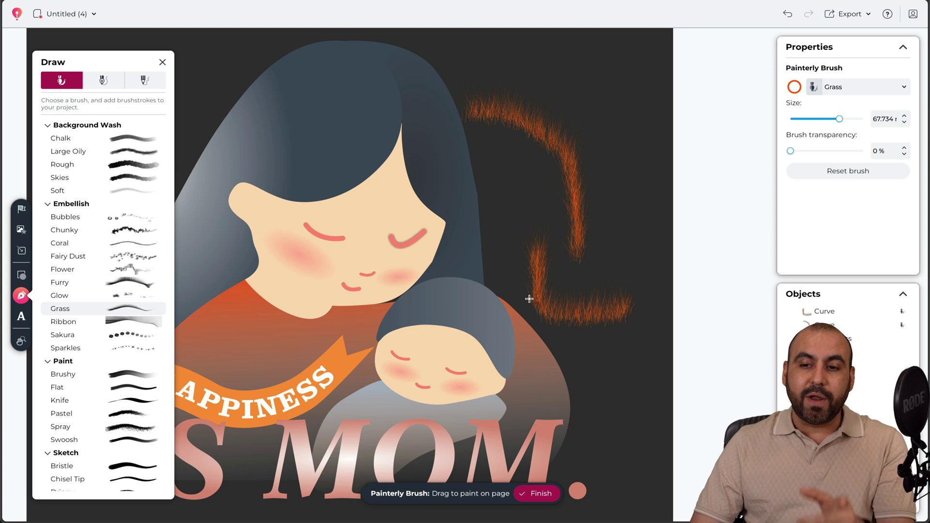
# Step: Reduce the Grass brush size to about 6.3 mm, set its transparency to 10 %, and paint two thin strokes, one reaching across the mother's hair
pyautogui.click(903, 87)
pyautogui.click(904, 87)
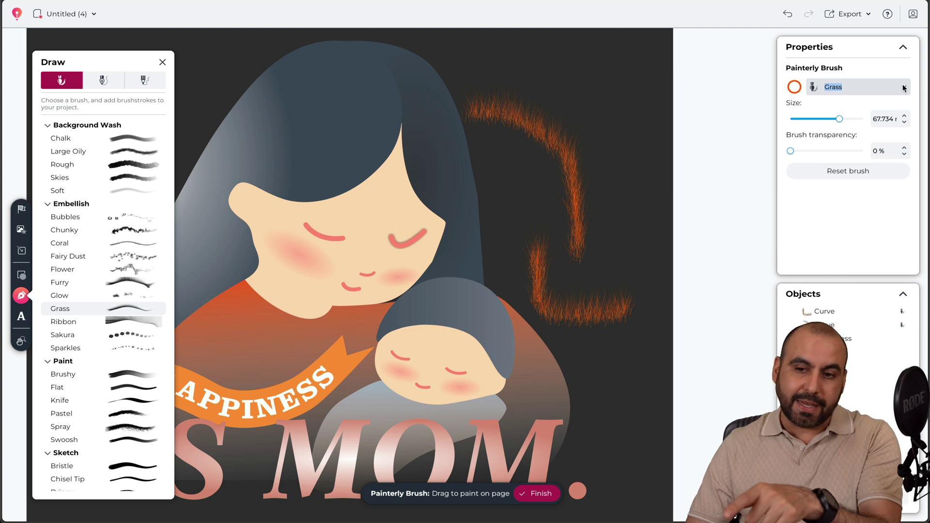
pyautogui.moveTo(839, 120); pyautogui.dragTo(805, 120)
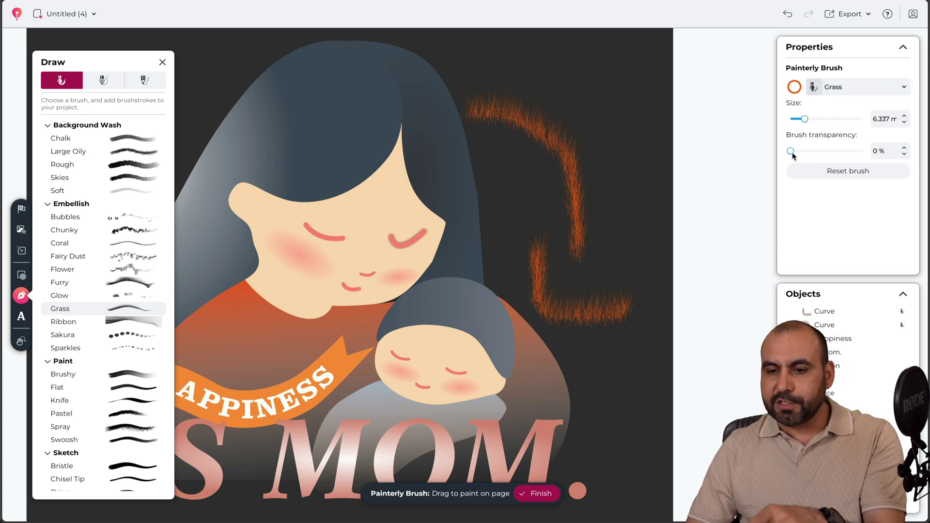
pyautogui.moveTo(606, 81); pyautogui.dragTo(620, 170)
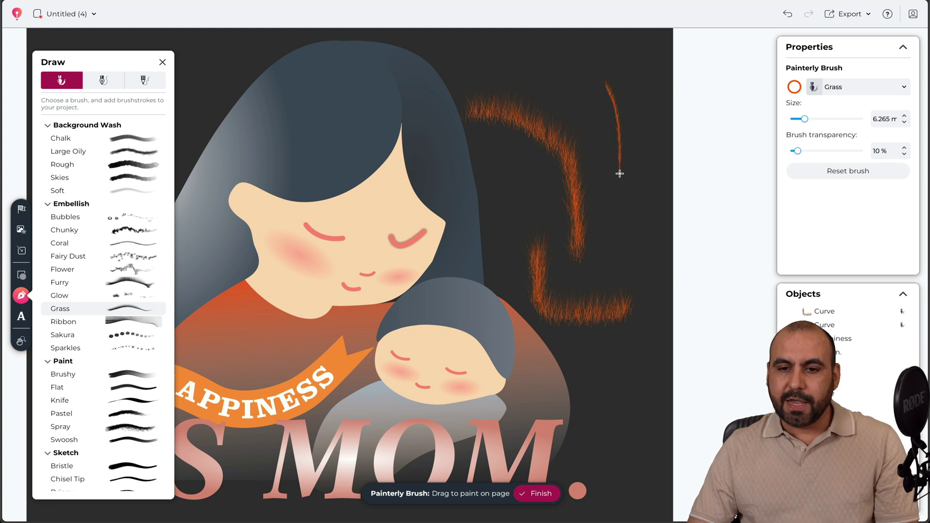
pyautogui.moveTo(618, 215)
pyautogui.mouseDown()
pyautogui.moveTo(615, 92)
pyautogui.moveTo(503, 128)
pyautogui.moveTo(394, 115)
pyautogui.mouseUp()
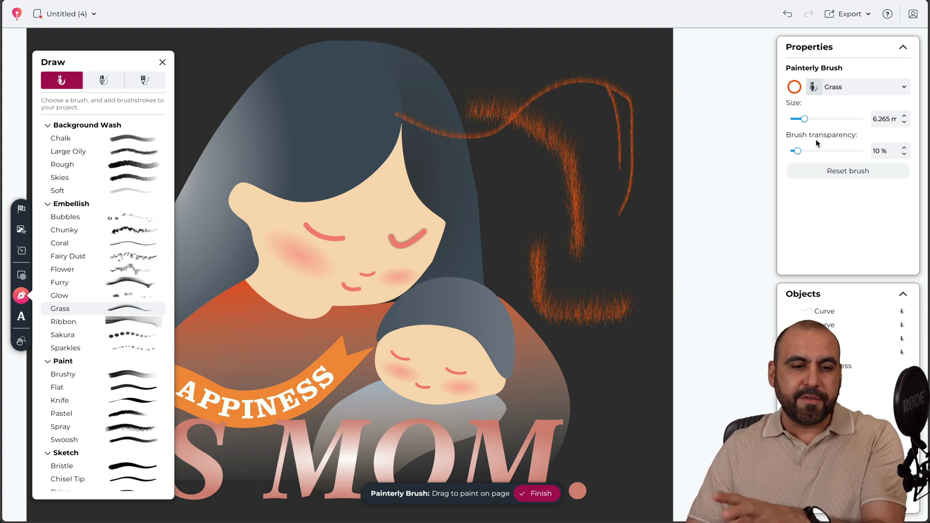
# Step: Look through the painterly brushes, the pen line styles and the freehand line styles
pyautogui.scroll(-3, 121, 257)
pyautogui.scroll(3, 118, 259)
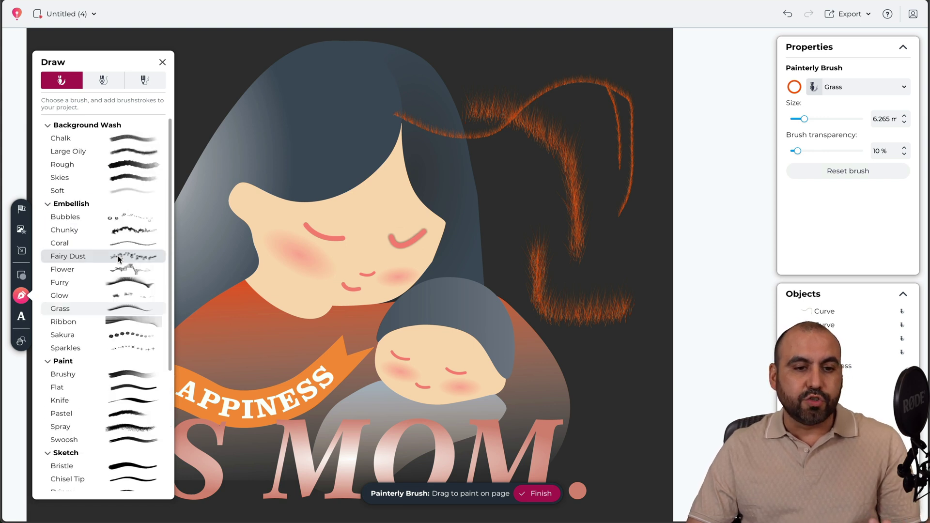
pyautogui.click(88, 85)
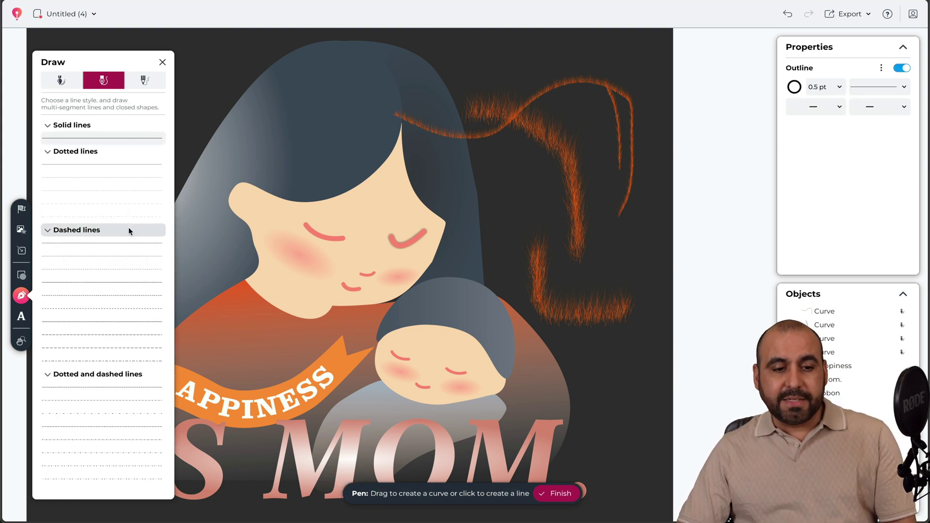
pyautogui.scroll(-2, 118, 253)
pyautogui.scroll(2, 118, 254)
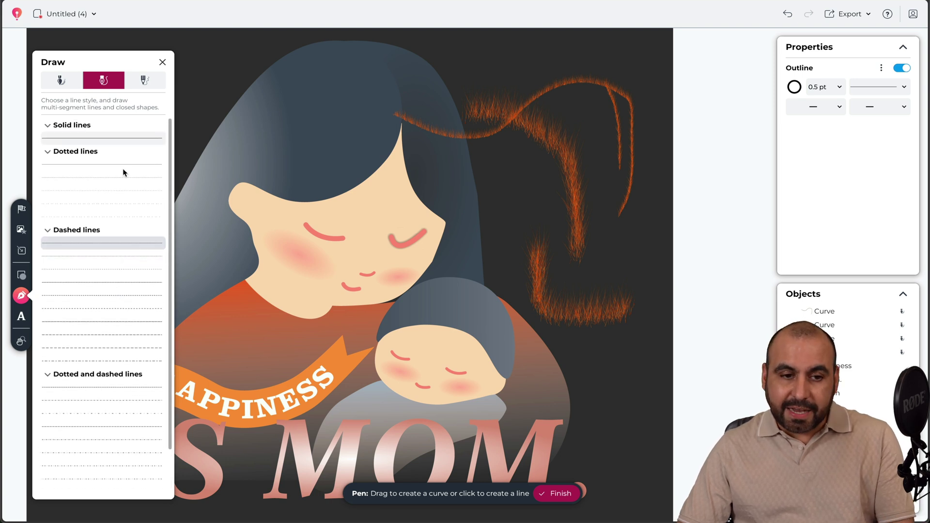
pyautogui.click(145, 81)
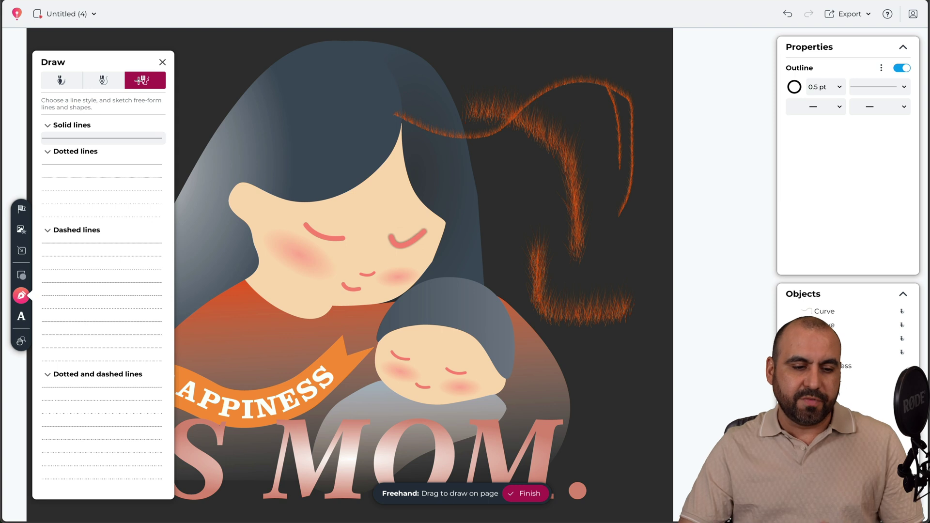
# Step: Add a paragraph text with repeated "asd" filler near the mother's hair, and move it beside the page onto the empty pasteboard
pyautogui.click(21, 316)
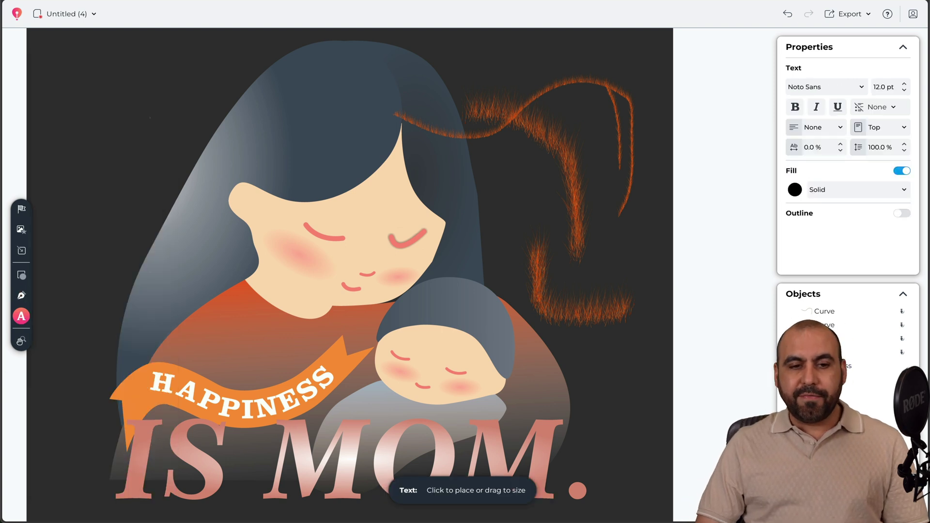
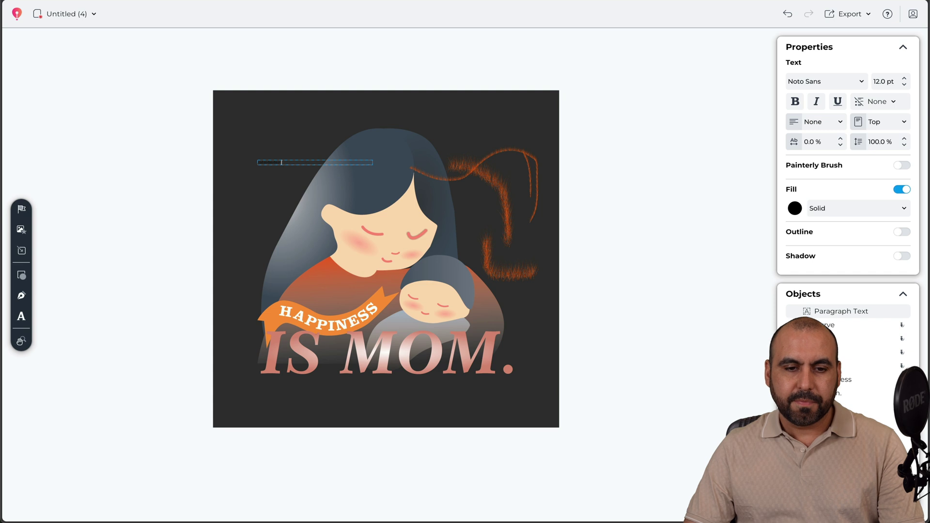
pyautogui.click(161, 174)
pyautogui.moveTo(274, 162); pyautogui.dragTo(608, 187)
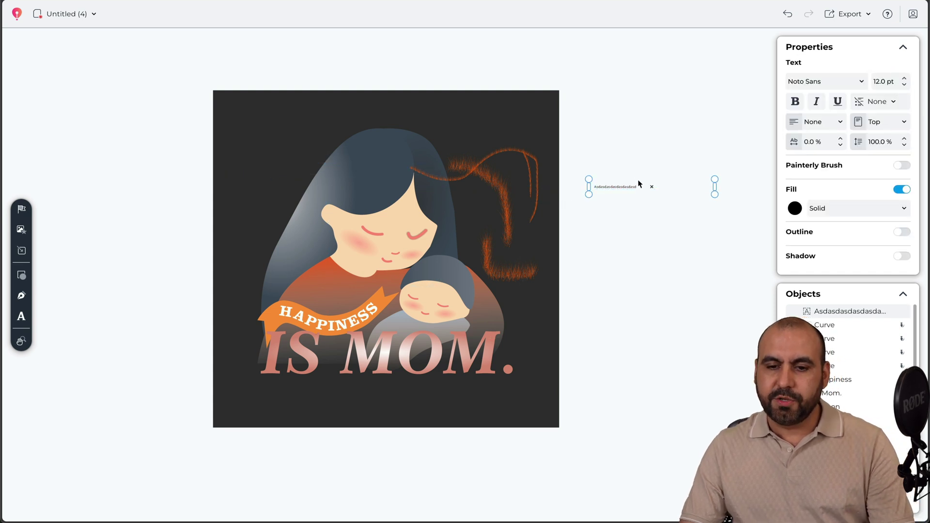
# Step: Check the font list for the filler text and try a drop shadow on it
pyautogui.hotkey('shift', '2')
pyautogui.moveTo(470, 249); pyautogui.dragTo(276, 255)
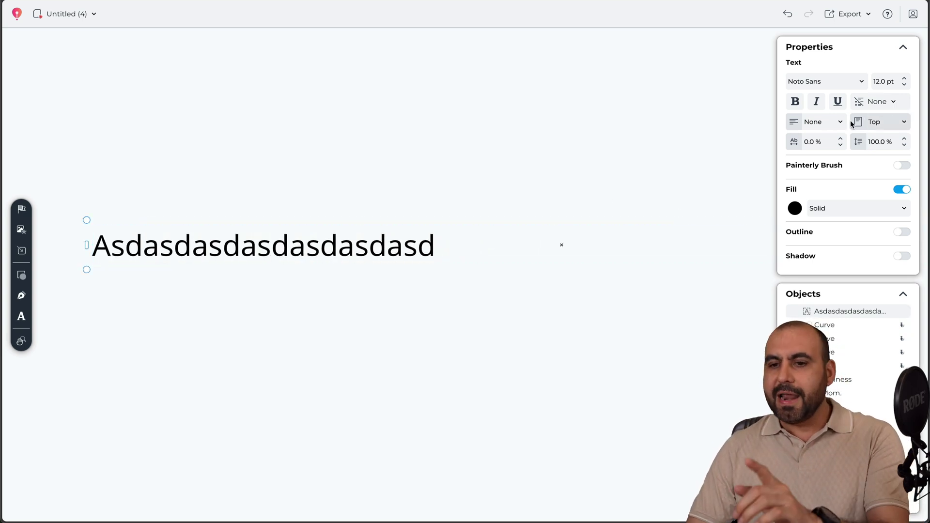
pyautogui.click(834, 86)
pyautogui.click(861, 83)
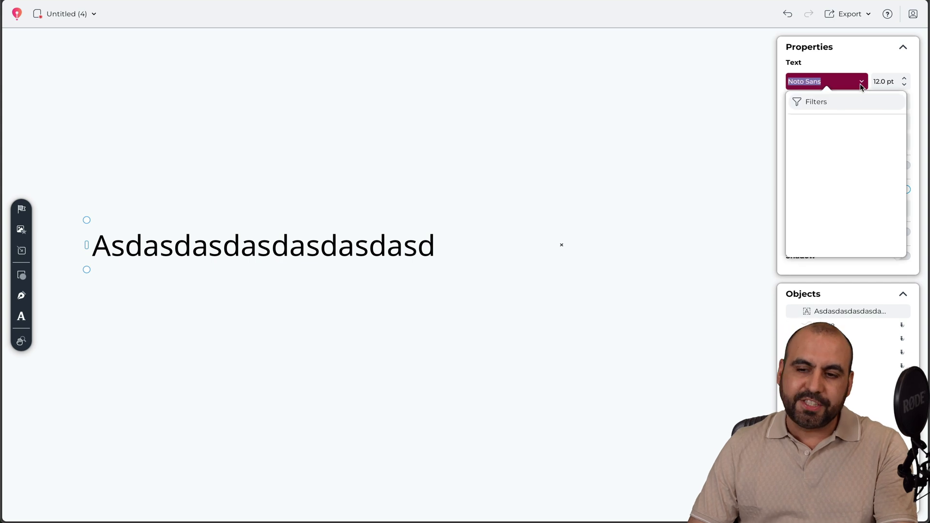
pyautogui.click(862, 84)
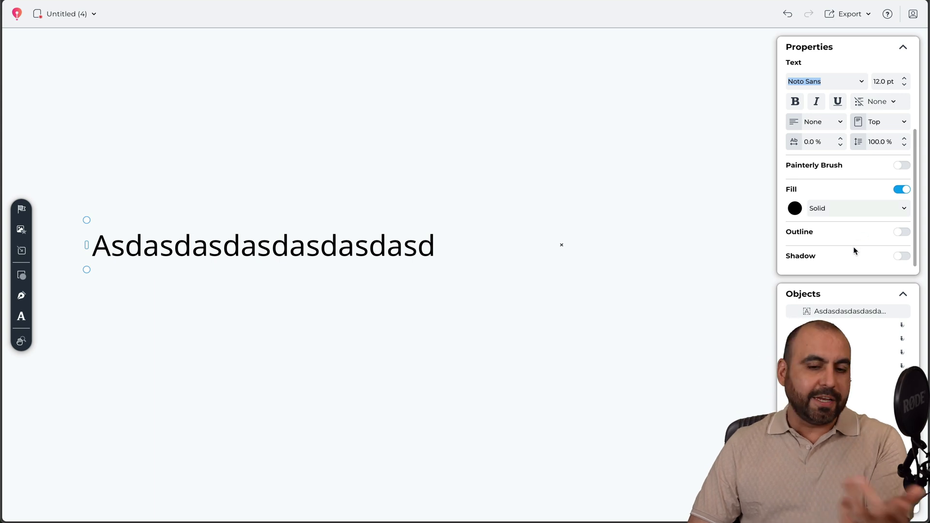
pyautogui.click(902, 256)
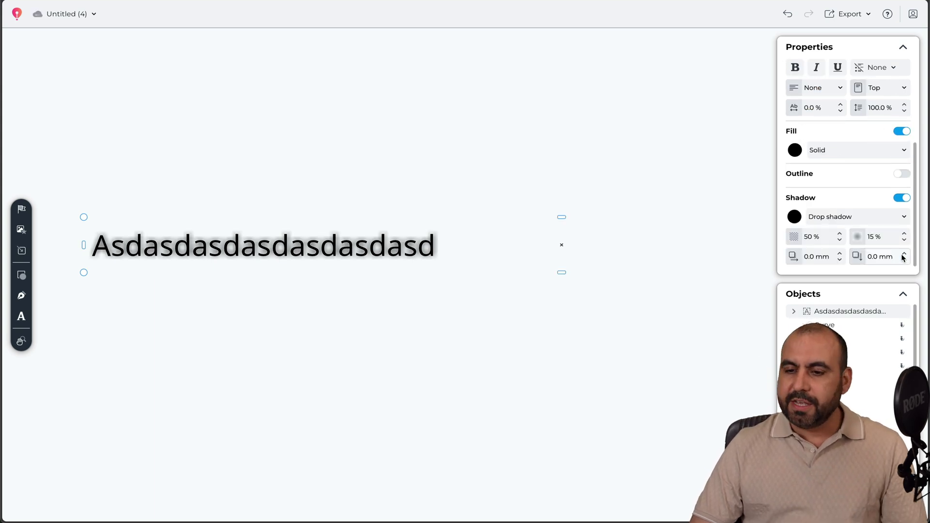
# Step: Select the filler text and convert it to curves
pyautogui.click(334, 250)
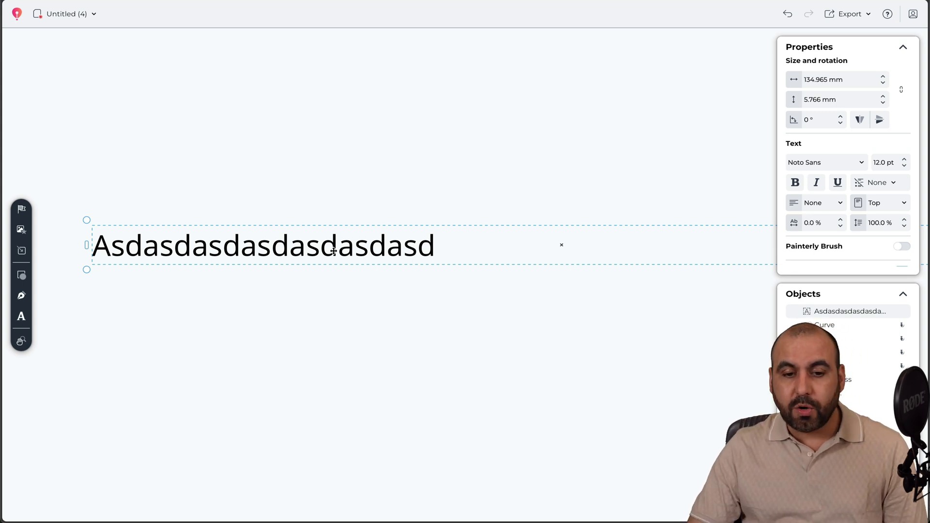
pyautogui.rightClick(333, 250)
pyautogui.click(385, 375)
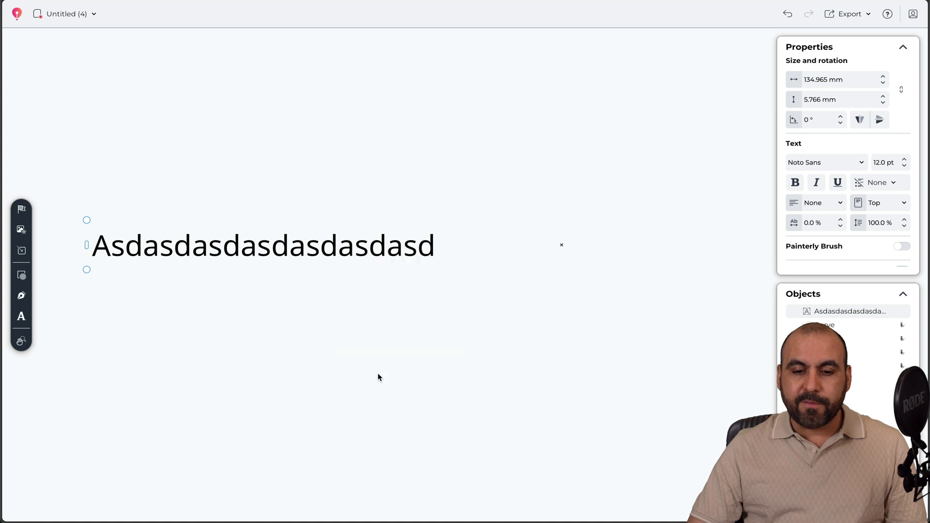
# Step: Edit the nodes of the converted text, pulling the top of the last "a" up and right and thickening the stem of the last "d"
pyautogui.scroll(5, 386, 251)
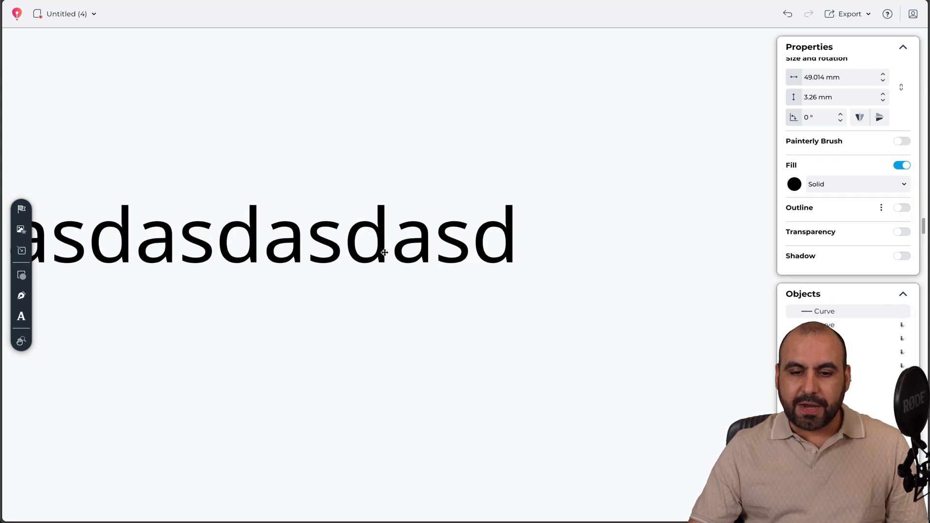
pyautogui.doubleClick(426, 217)
pyautogui.moveTo(404, 219); pyautogui.dragTo(437, 198)
pyautogui.moveTo(592, 252); pyautogui.dragTo(577, 271)
pyautogui.press('Escape')
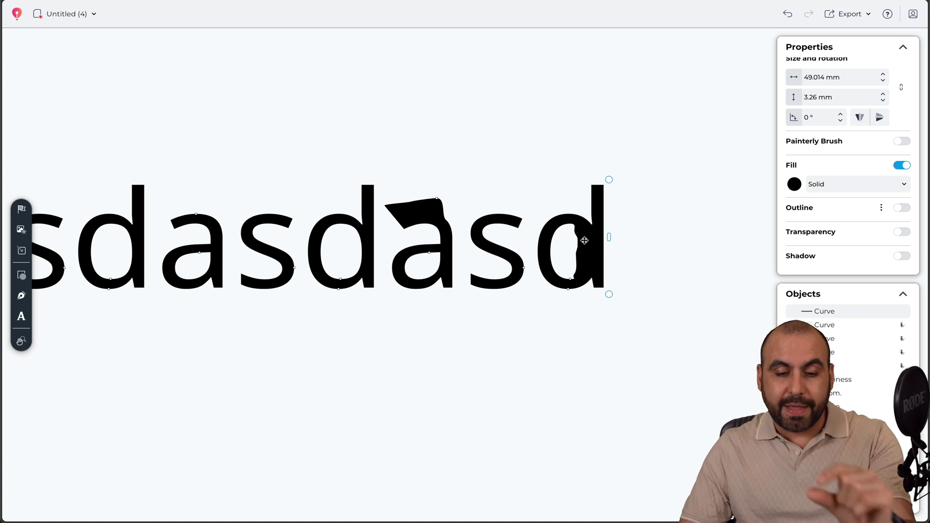
pyautogui.scroll(-3, 585, 240)
pyautogui.scroll(-2, 584, 241)
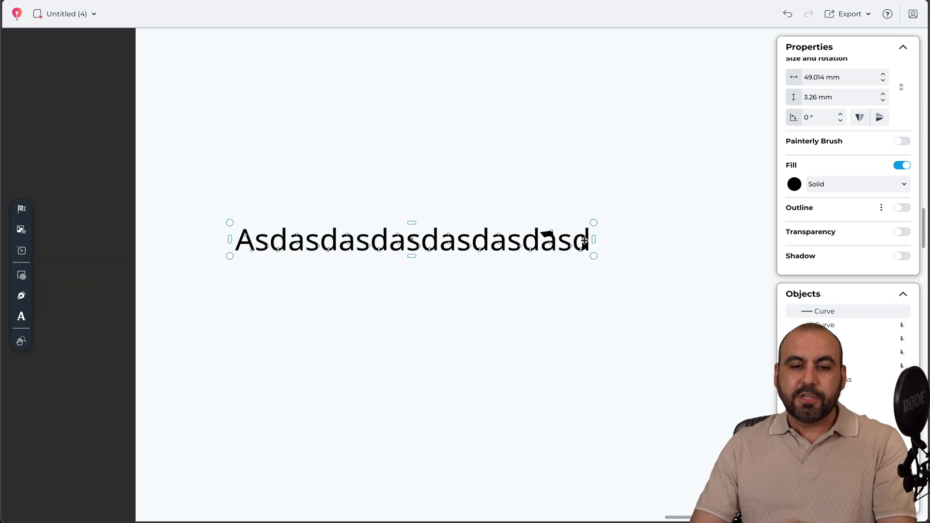
pyautogui.scroll(-4, 461, 258)
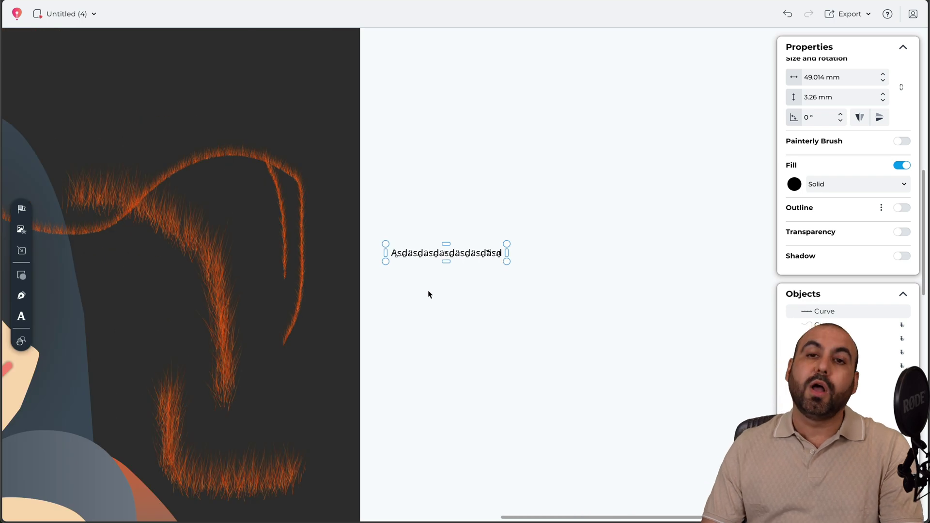
pyautogui.hscroll(-10, 428, 290)
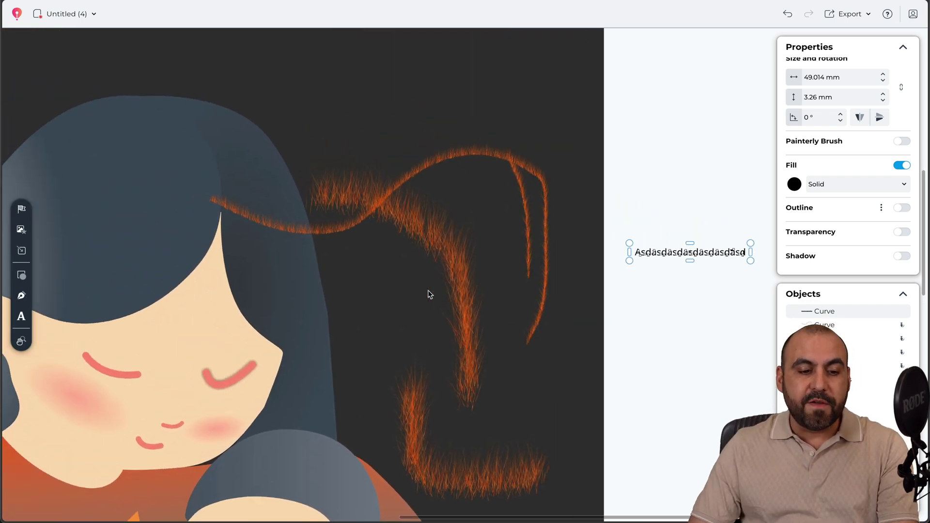
pyautogui.scroll(-6, 428, 294)
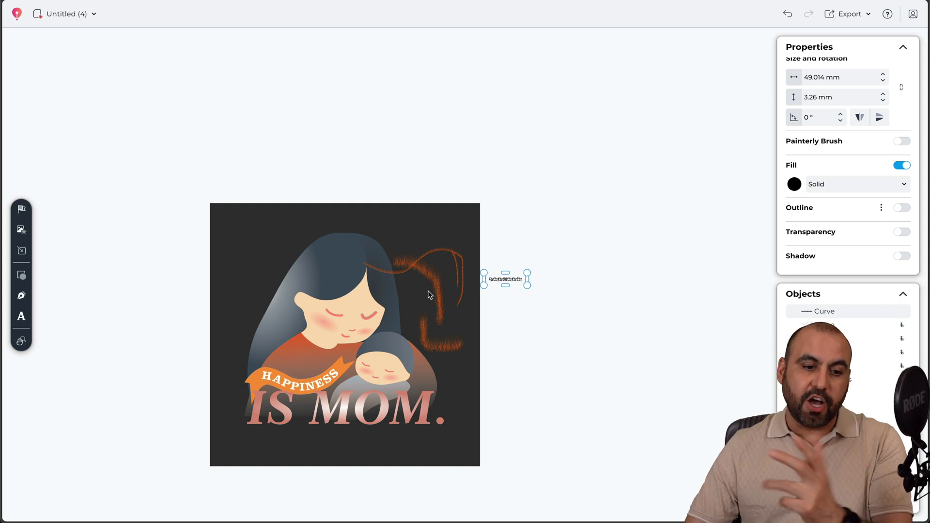
# Step: Bring up the pan and zoom controls, and review the download export's file formats and page inclusion options
pyautogui.click(21, 339)
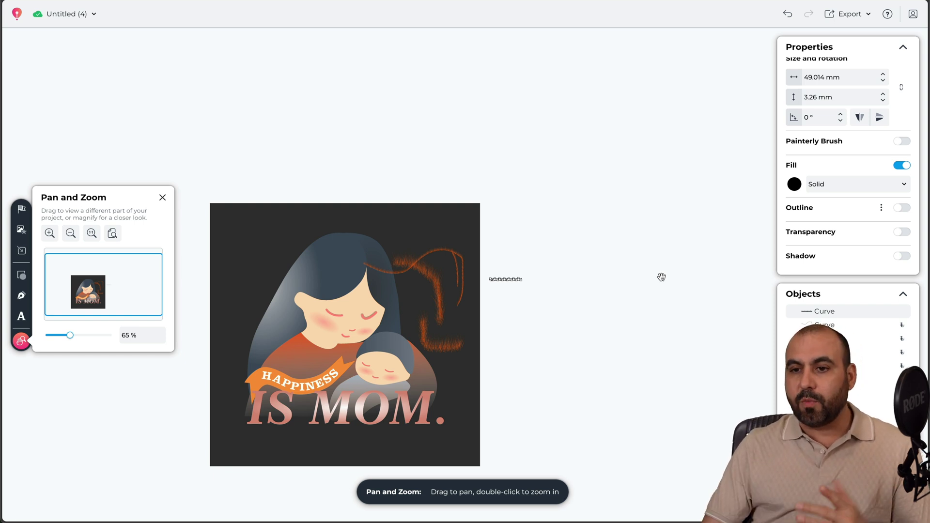
pyautogui.click(865, 13)
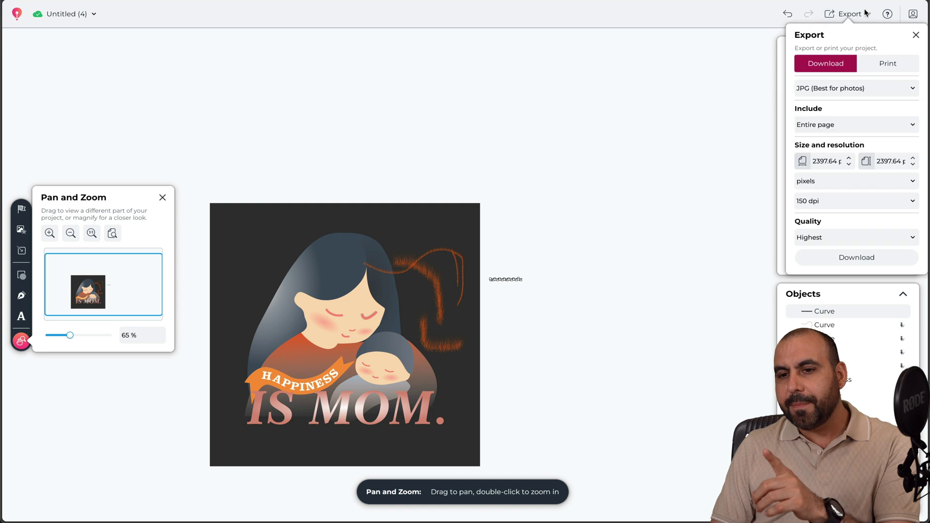
pyautogui.click(909, 89)
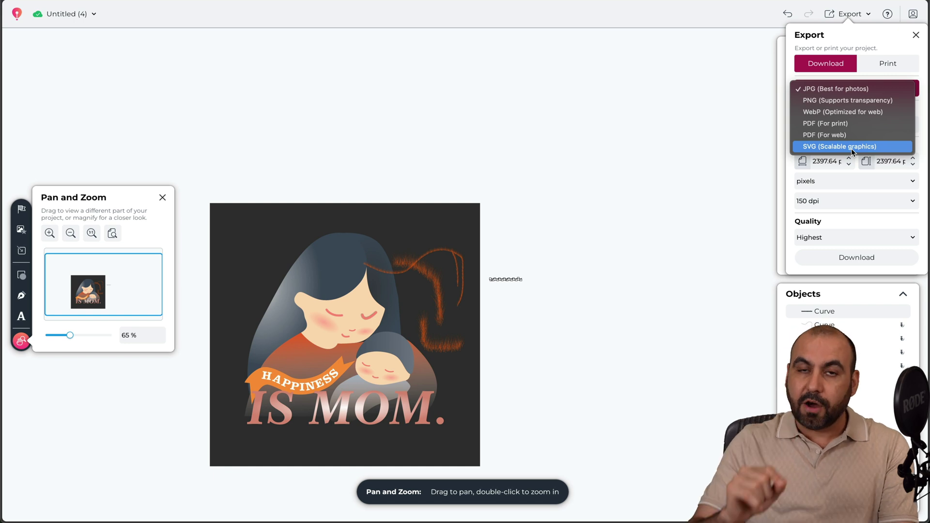
pyautogui.press('Escape')
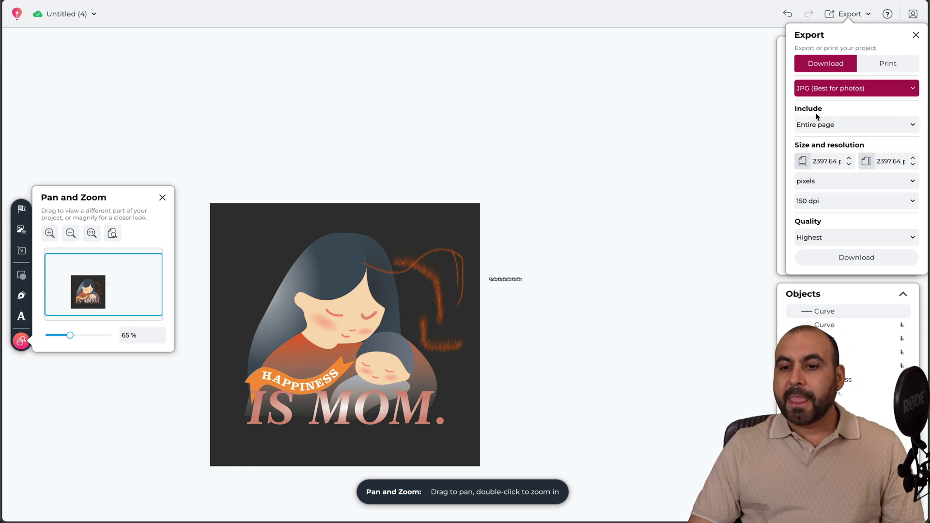
pyautogui.click(830, 127)
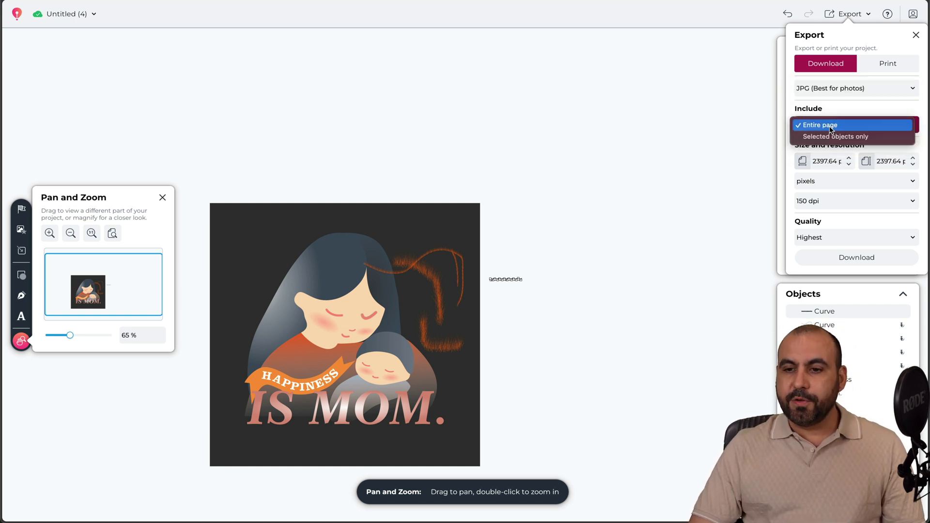
pyautogui.click(857, 110)
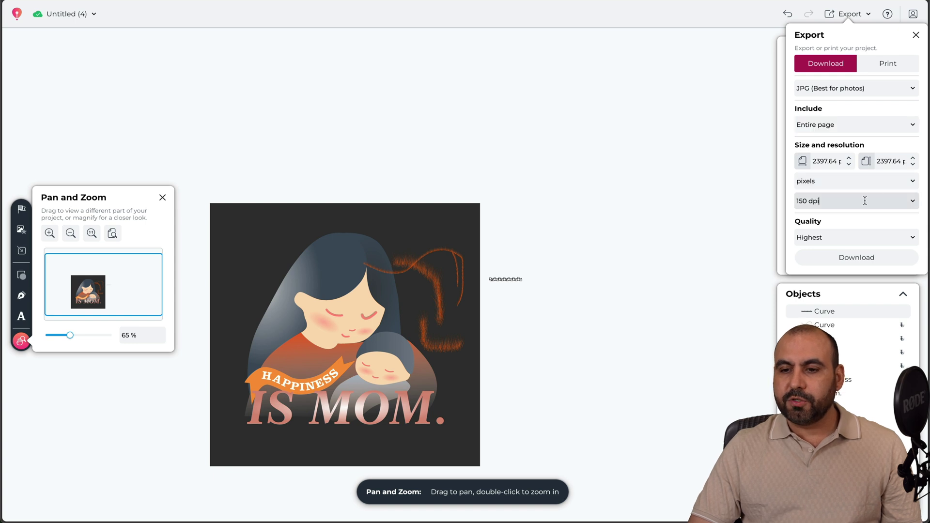
# Step: Set the JPG export resolution to 600 dpi and check the available quality levels
pyautogui.click(904, 201)
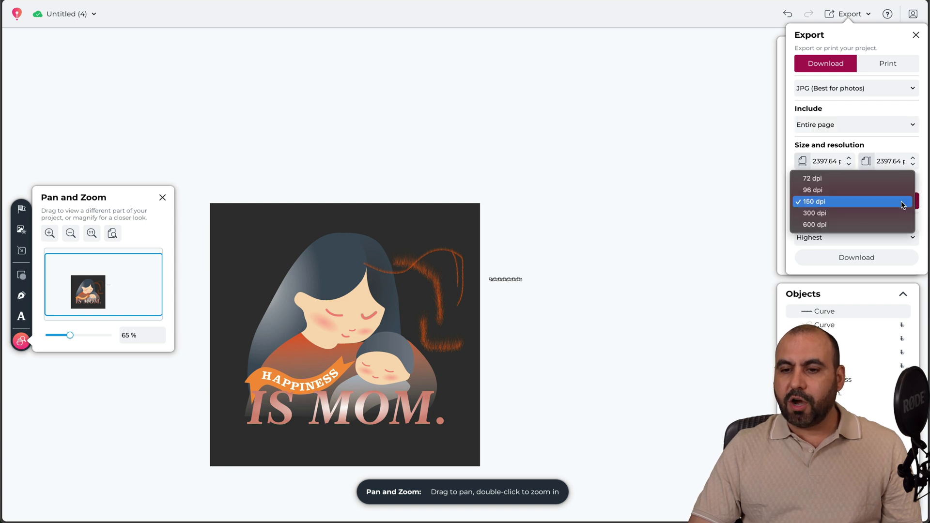
pyautogui.click(823, 226)
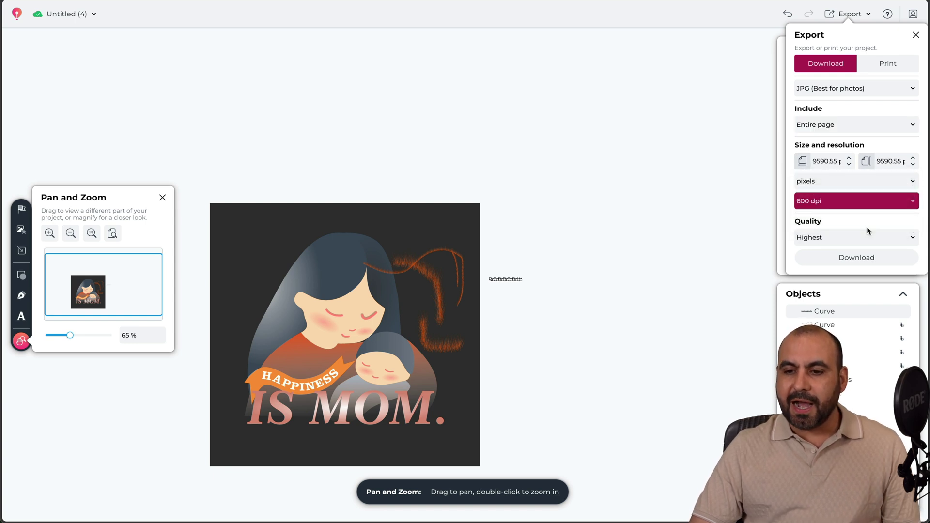
pyautogui.click(895, 237)
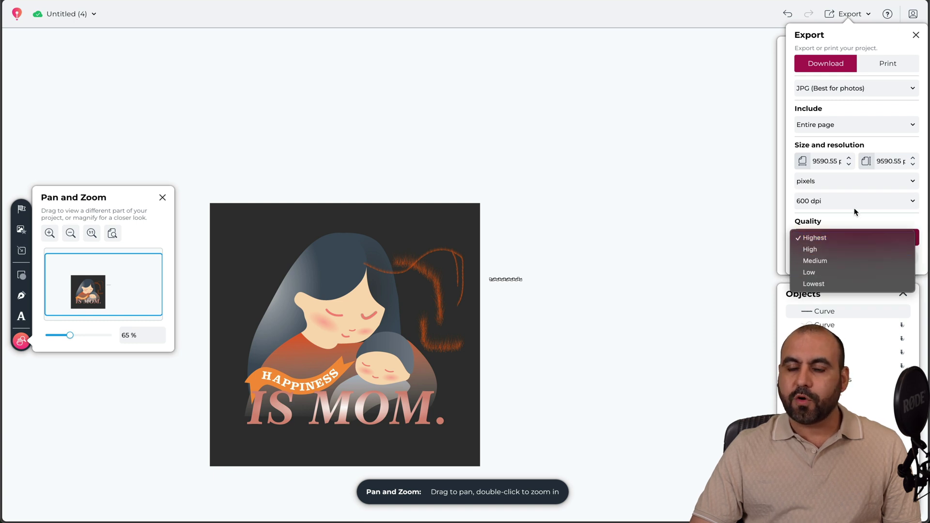
pyautogui.press('Escape')
# Step: Check which pages or objects the print export can include, and close the export settings
pyautogui.click(885, 68)
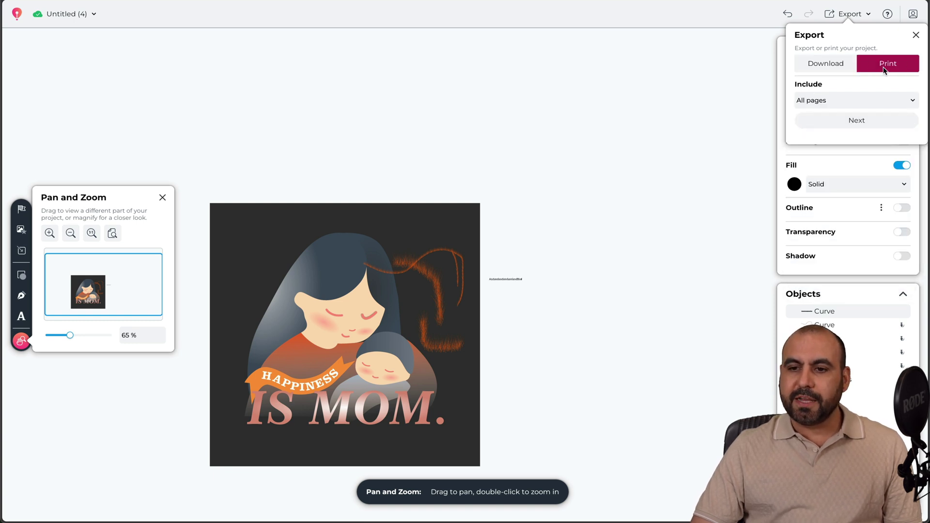
pyautogui.click(909, 99)
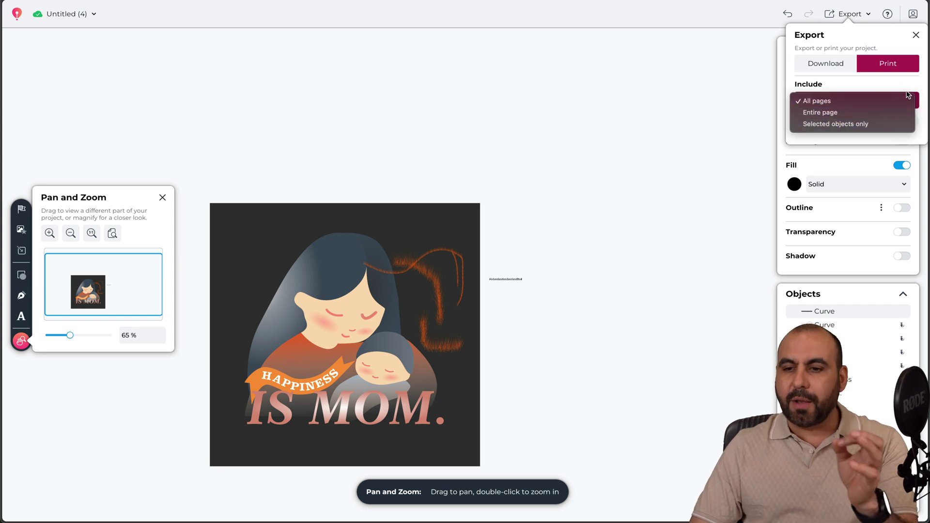
pyautogui.click(908, 92)
pyautogui.click(916, 38)
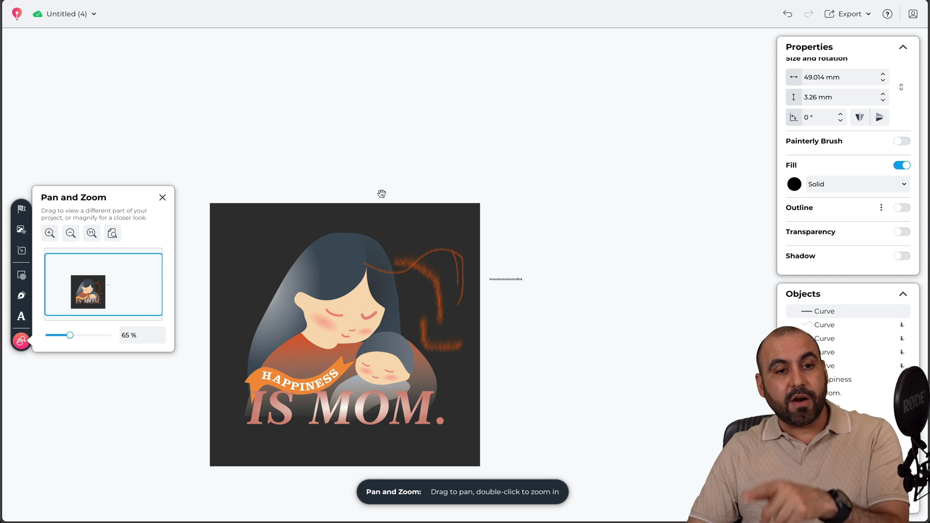
# Step: Go to the saved cloud projects from the home page and review the file actions offered for the recent file "Untitled (1)"
pyautogui.click(67, 14)
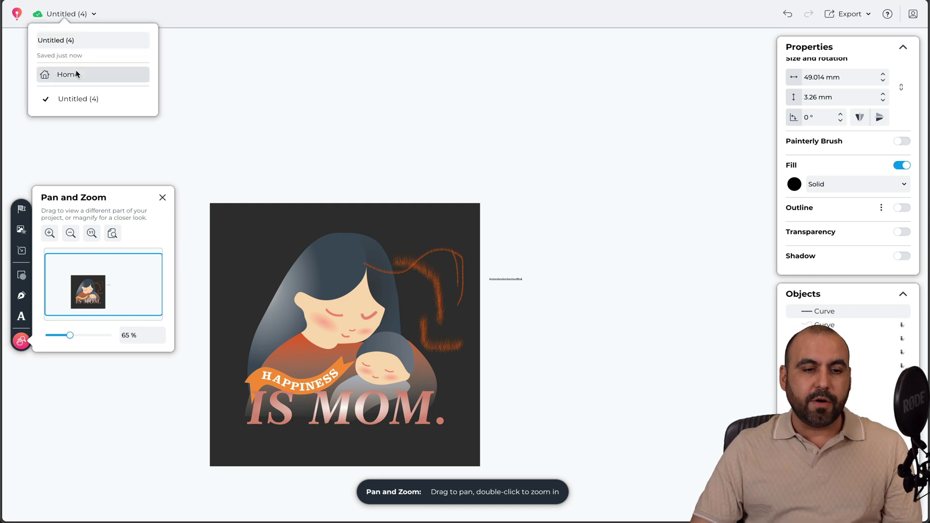
pyautogui.click(76, 73)
pyautogui.click(522, 43)
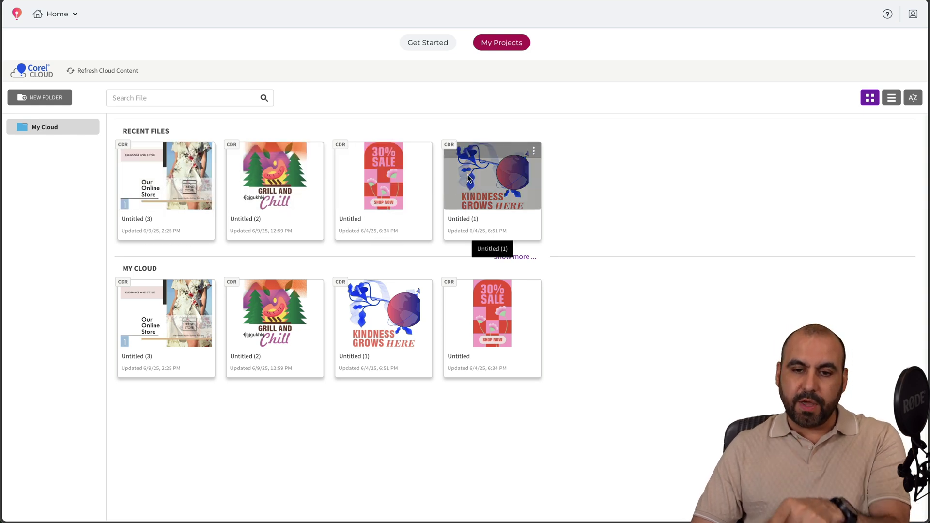
pyautogui.click(534, 151)
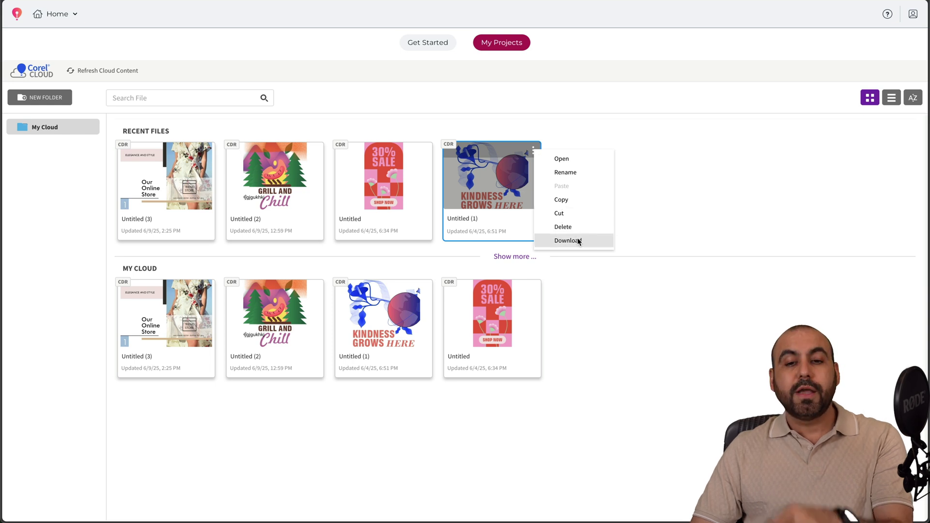
pyautogui.click(662, 231)
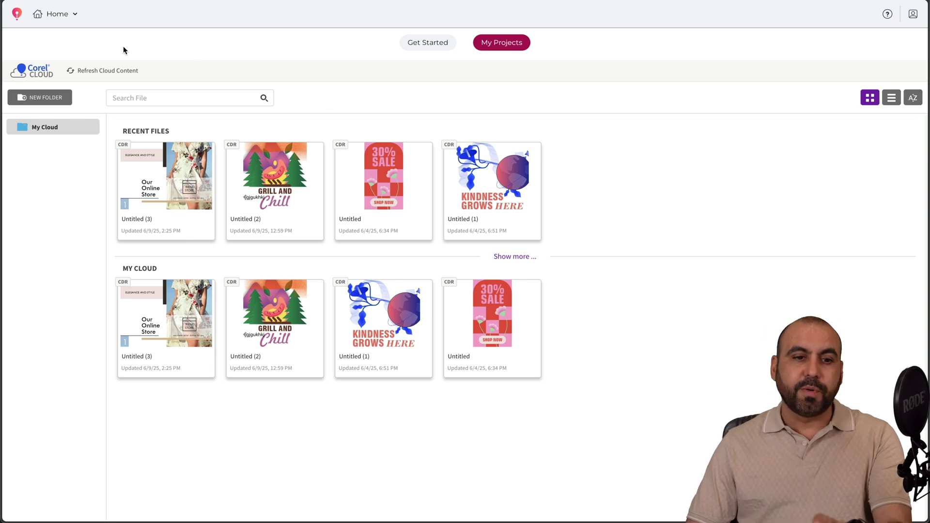
# Step: Check the home page's project switcher and return to the Get Started page with the templates
pyautogui.click(57, 14)
pyautogui.click(90, 58)
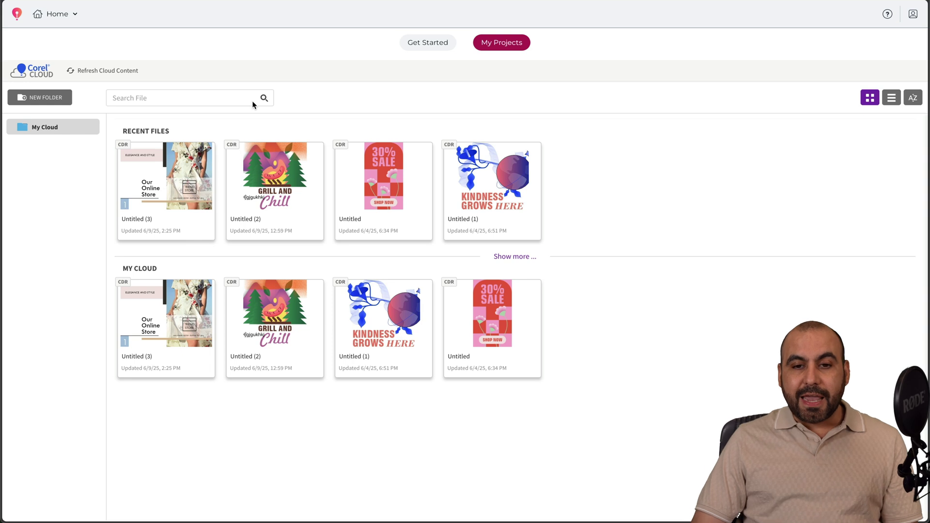
pyautogui.click(419, 41)
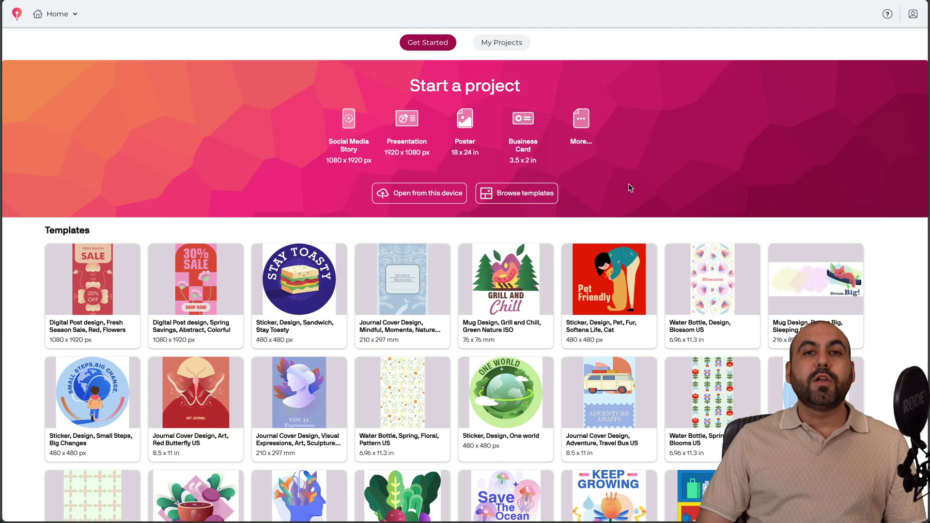